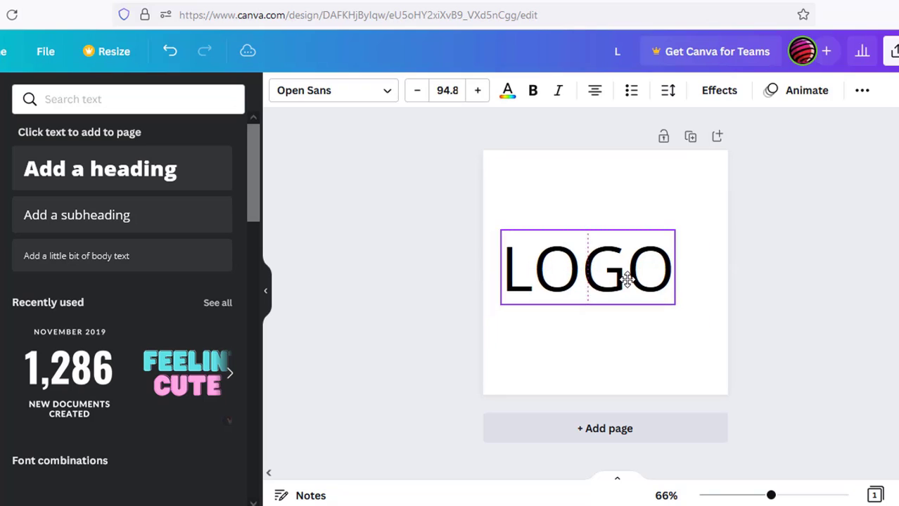
# - Colour the letter L of the LOGO text light blue
pyautogui.click(821, 325)
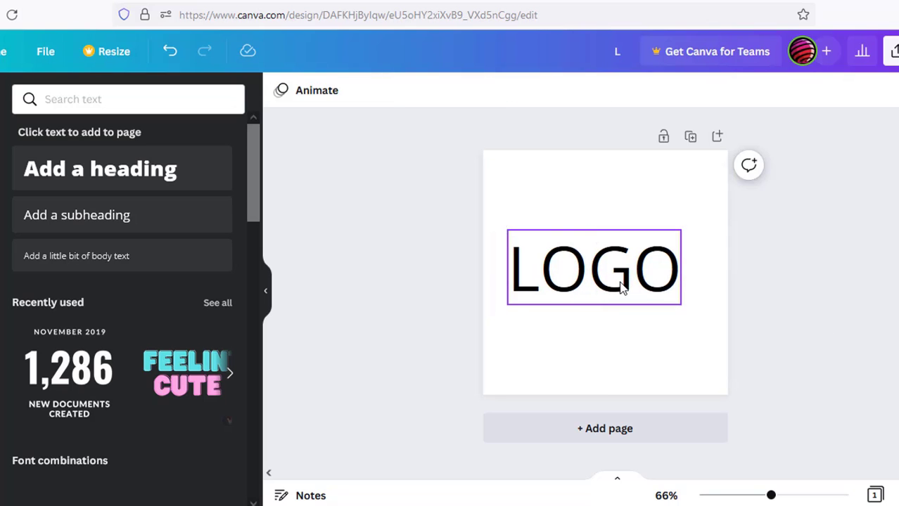
pyautogui.doubleClick(571, 283)
pyautogui.moveTo(552, 282); pyautogui.dragTo(520, 280)
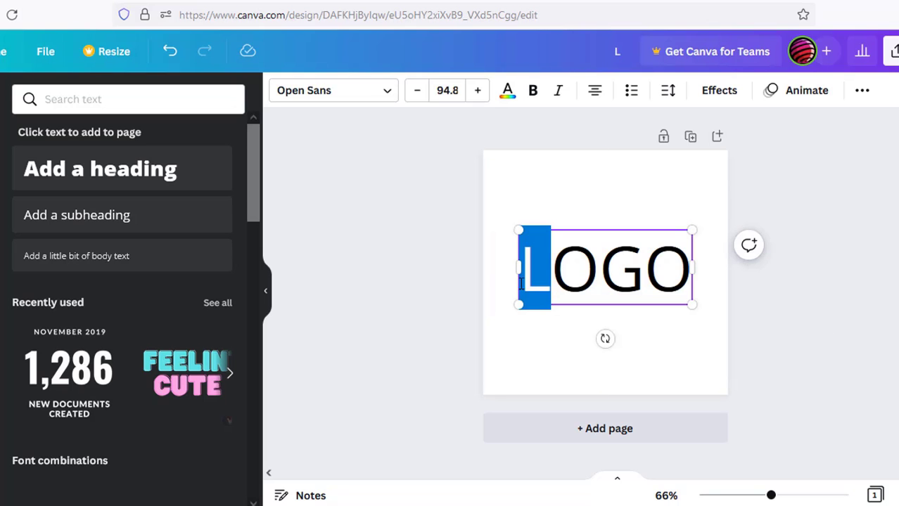
pyautogui.click(508, 93)
pyautogui.click(144, 370)
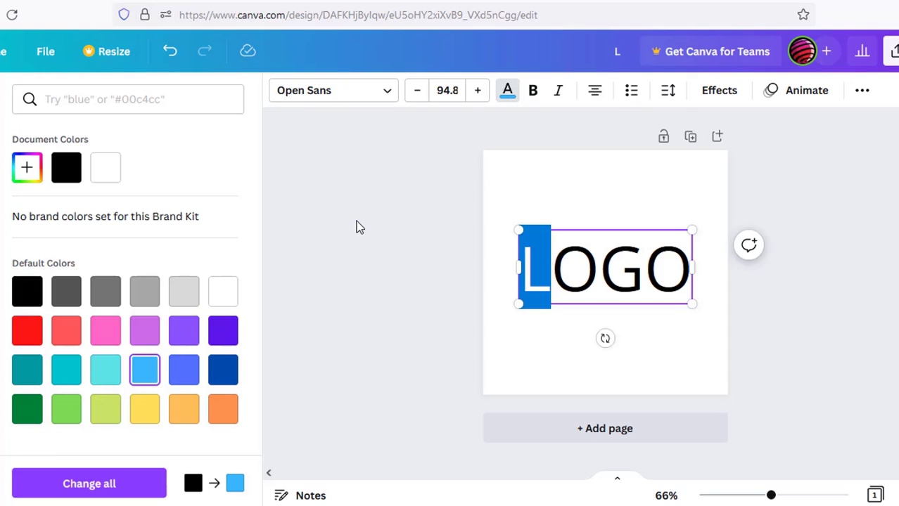
# - Colour the first O of the LOGO text red
pyautogui.click(570, 275)
pyautogui.moveTo(600, 275); pyautogui.dragTo(571, 270)
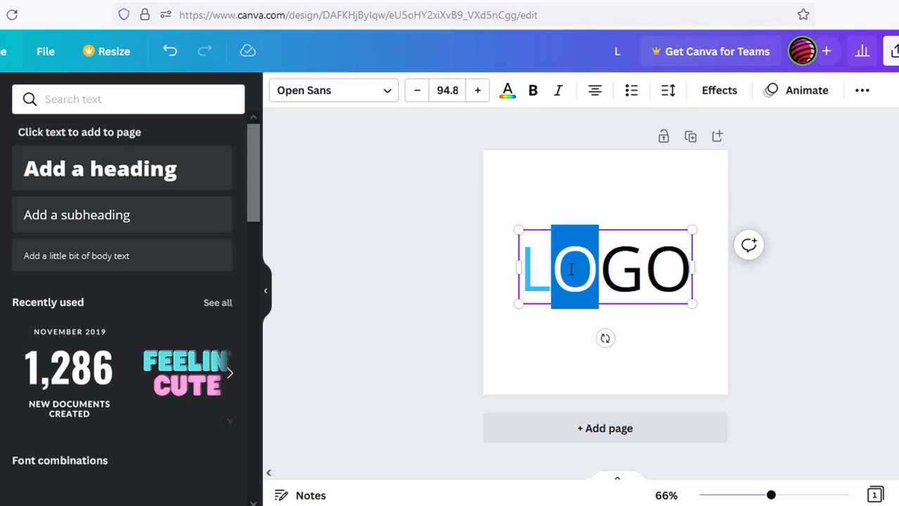
pyautogui.click(508, 92)
pyautogui.click(26, 330)
# - Colour the letter G of the LOGO text yellow
pyautogui.click(623, 275)
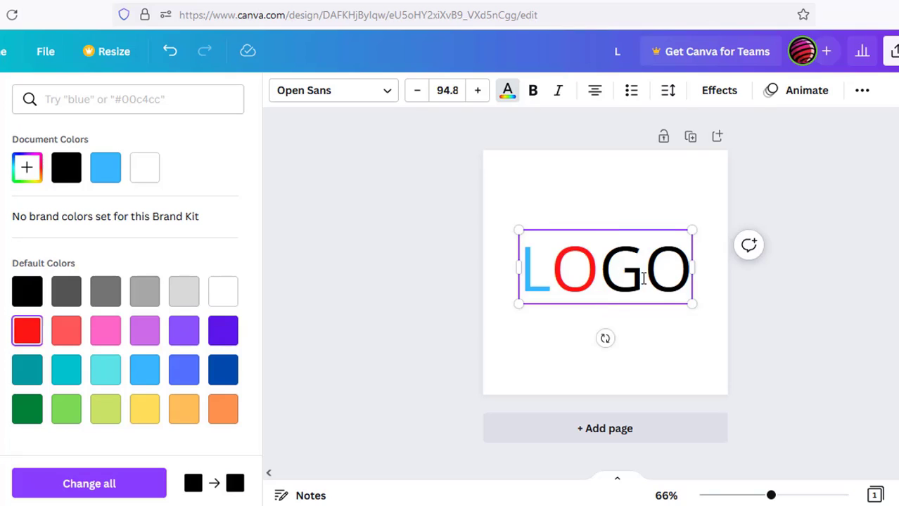
pyautogui.doubleClick(623, 275)
pyautogui.click(623, 276)
pyautogui.moveTo(624, 275); pyautogui.dragTo(599, 271)
pyautogui.click(516, 90)
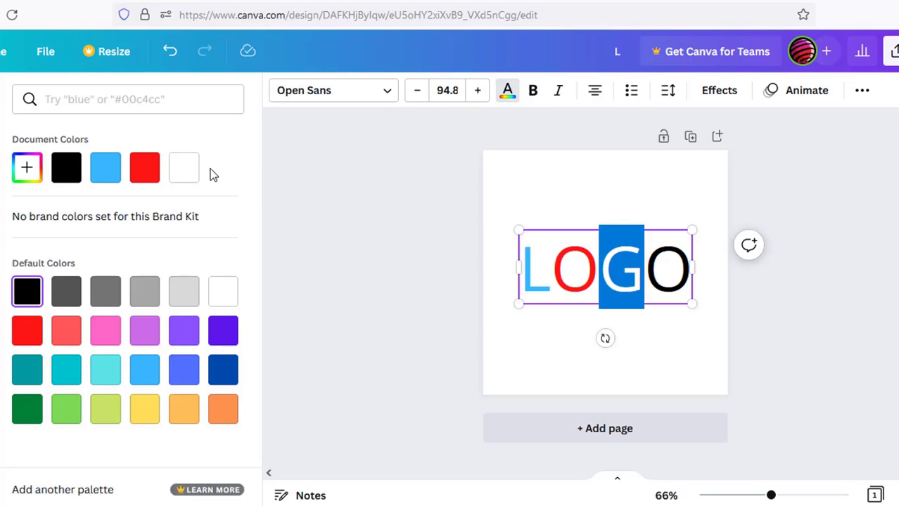
pyautogui.click(152, 415)
# - Colour the final O of the LOGO text dark blue and deselect the text
pyautogui.doubleClick(678, 286)
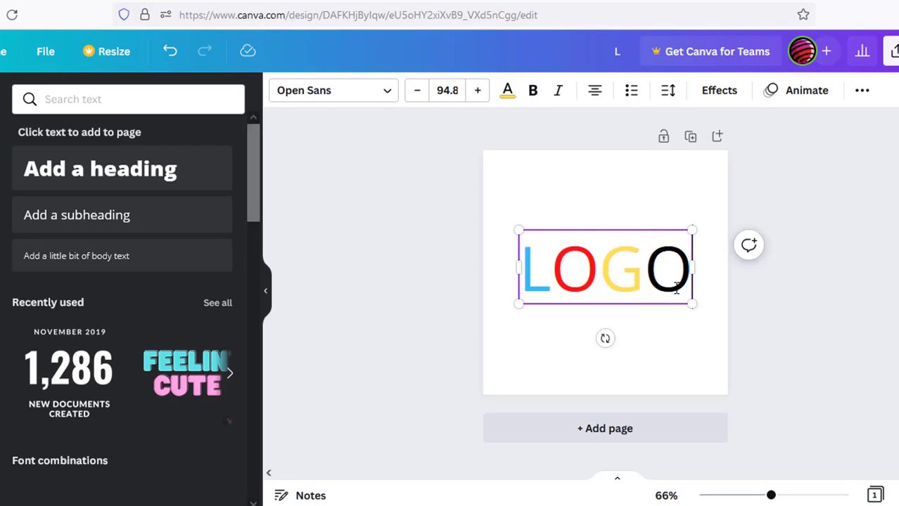
pyautogui.click(652, 281)
pyautogui.moveTo(652, 281); pyautogui.dragTo(693, 278)
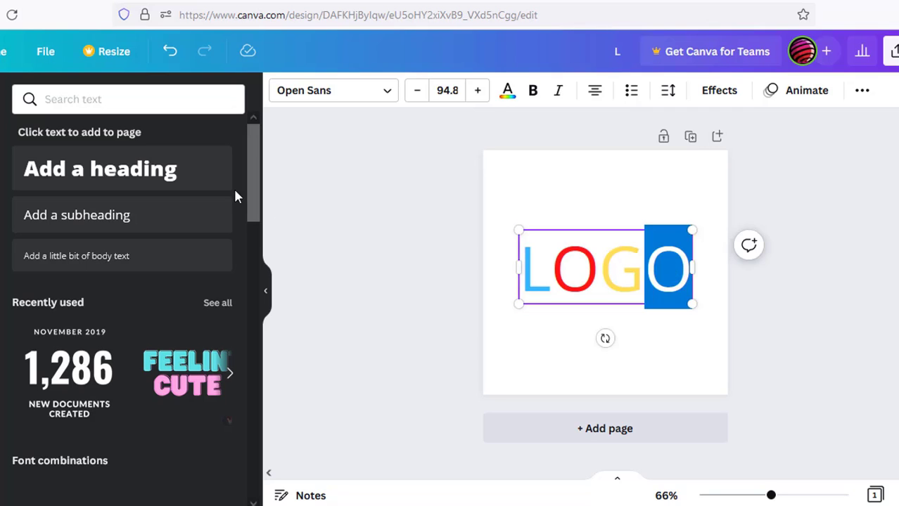
pyautogui.click(506, 91)
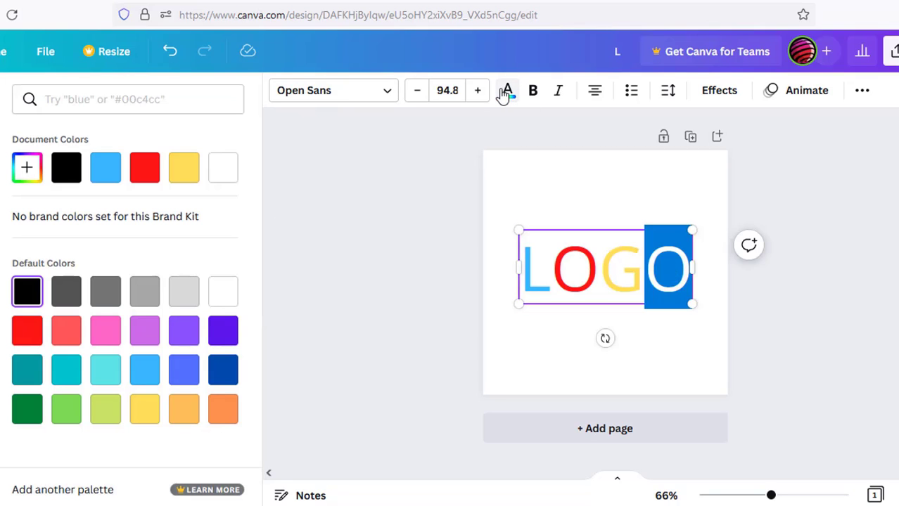
pyautogui.click(223, 370)
pyautogui.click(336, 273)
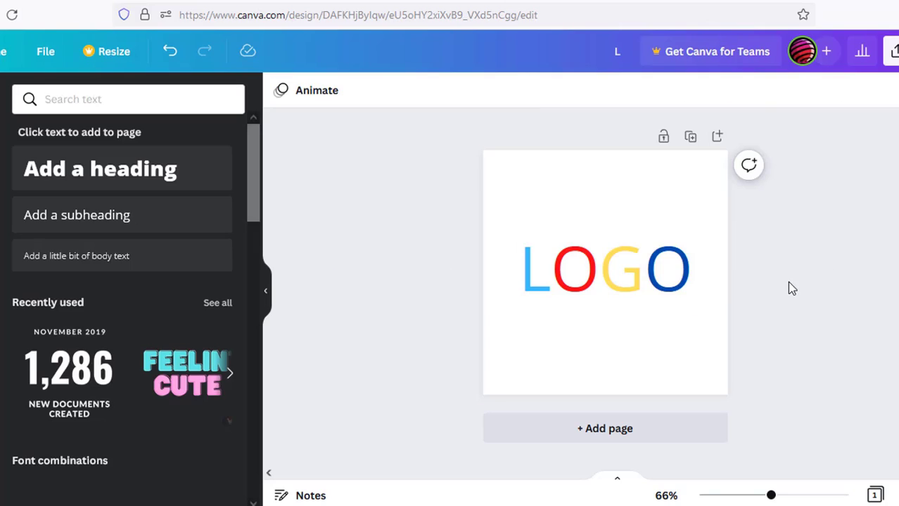
pyautogui.click(302, 204)
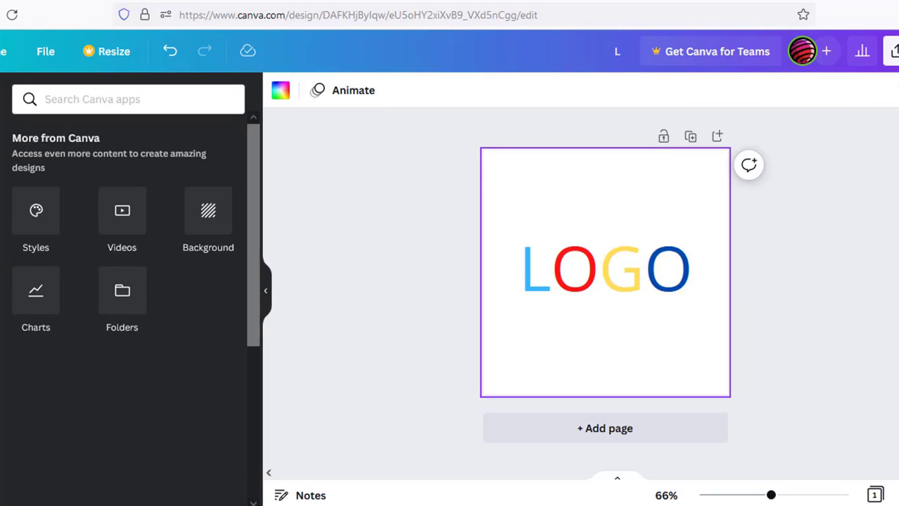
# - Open the background library and apply the dark blue starry sky image as the page background
pyautogui.click(209, 209)
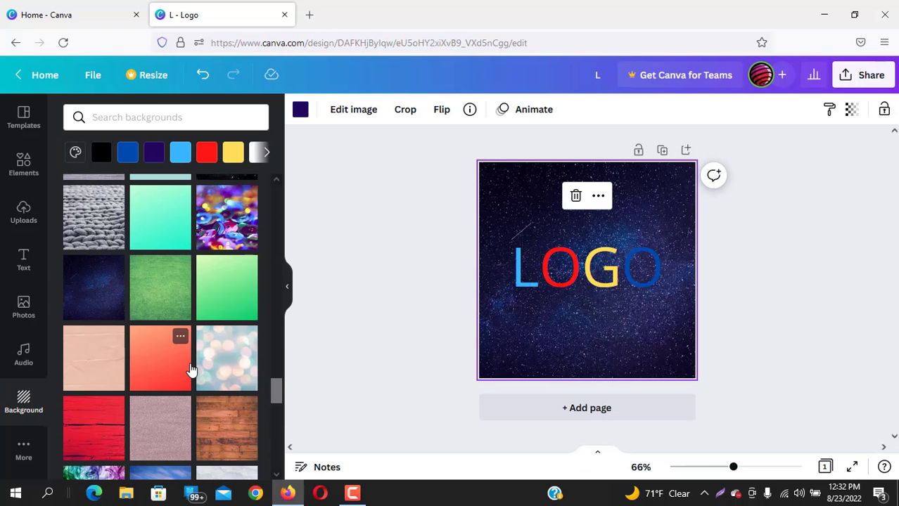
pyautogui.scroll(-2, 191, 365)
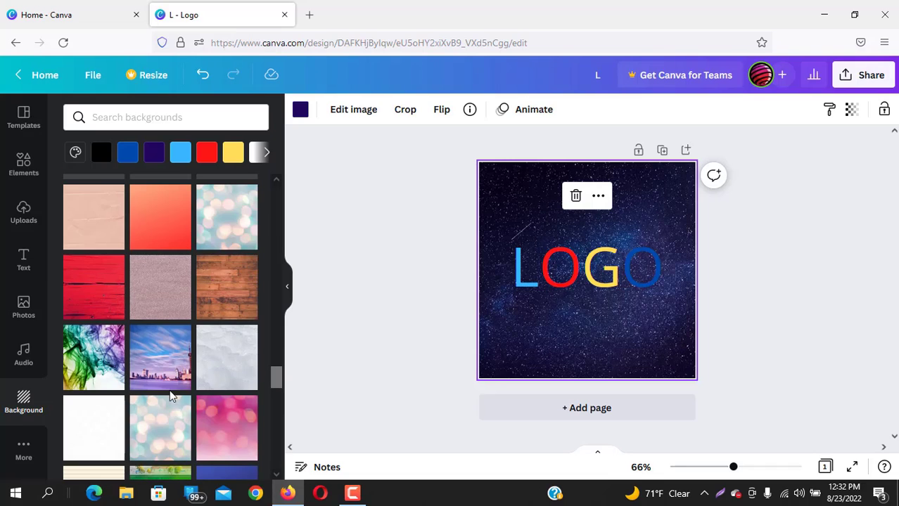
pyautogui.click(791, 290)
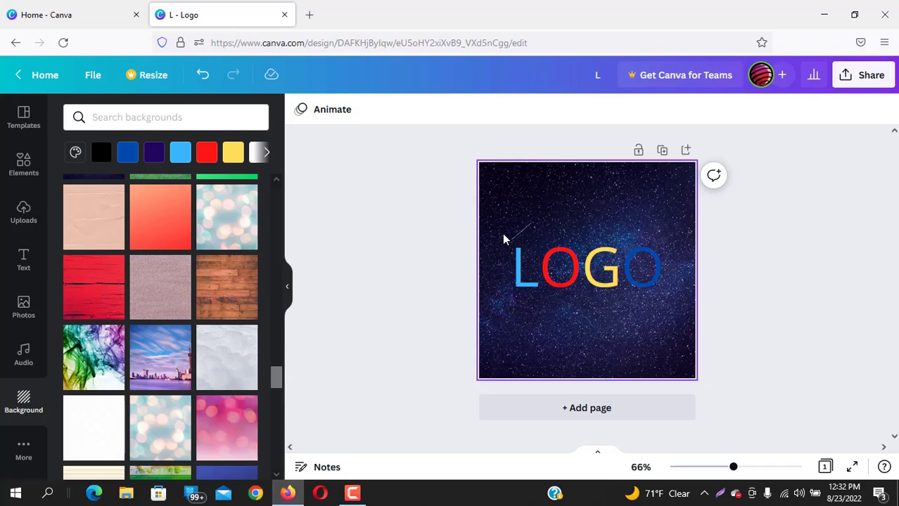
# - Move the LOGO text slightly up on the page and enlarge it a little
pyautogui.click(595, 281)
pyautogui.moveTo(591, 291); pyautogui.dragTo(580, 269)
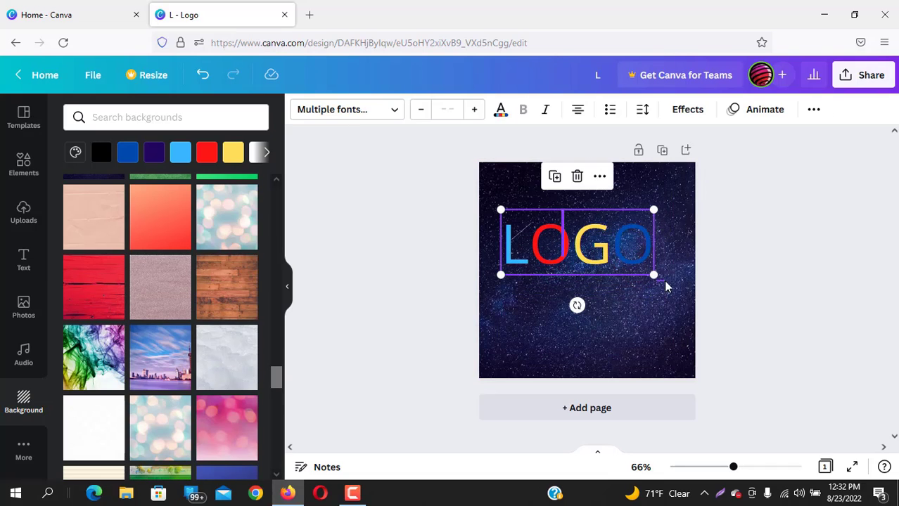
pyautogui.click(671, 285)
pyautogui.click(611, 266)
pyautogui.moveTo(653, 274); pyautogui.dragTo(666, 286)
pyautogui.click(766, 264)
# - Try the off-white texture and the sandy beach photo as the page background
pyautogui.scroll(-4, 181, 315)
pyautogui.click(247, 225)
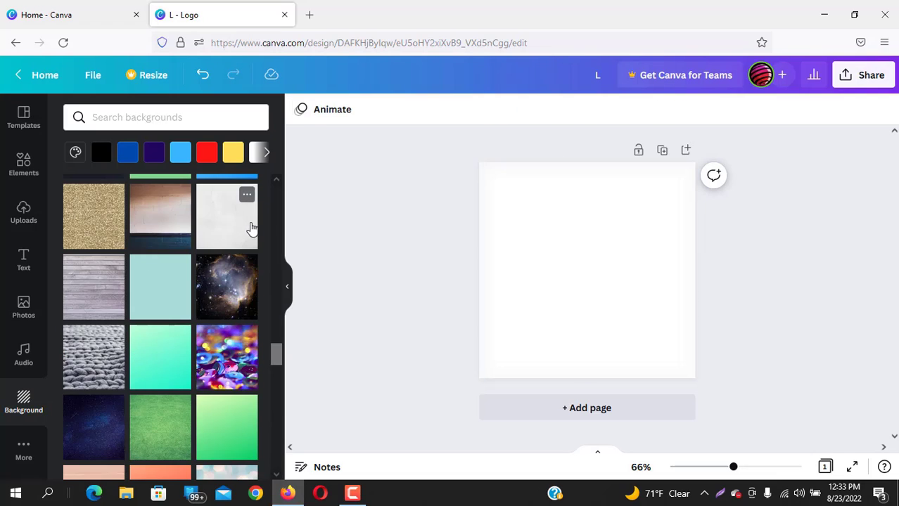
pyautogui.scroll(-5, 140, 352)
pyautogui.click(75, 374)
pyautogui.scroll(-2, 161, 333)
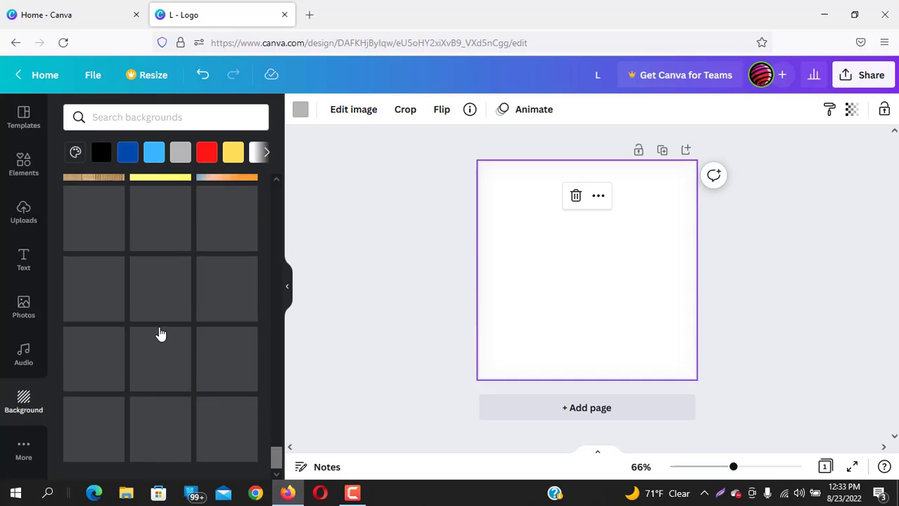
pyautogui.click(391, 263)
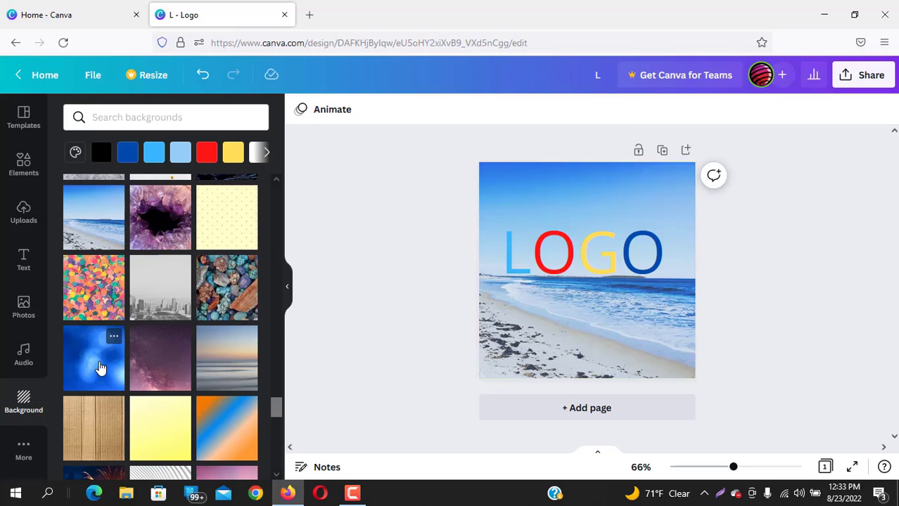
# - Try the dark grey wall, the orange and blue clouds and the teal gradient as the page background
pyautogui.click(99, 422)
pyautogui.scroll(-4, 158, 417)
pyautogui.click(160, 292)
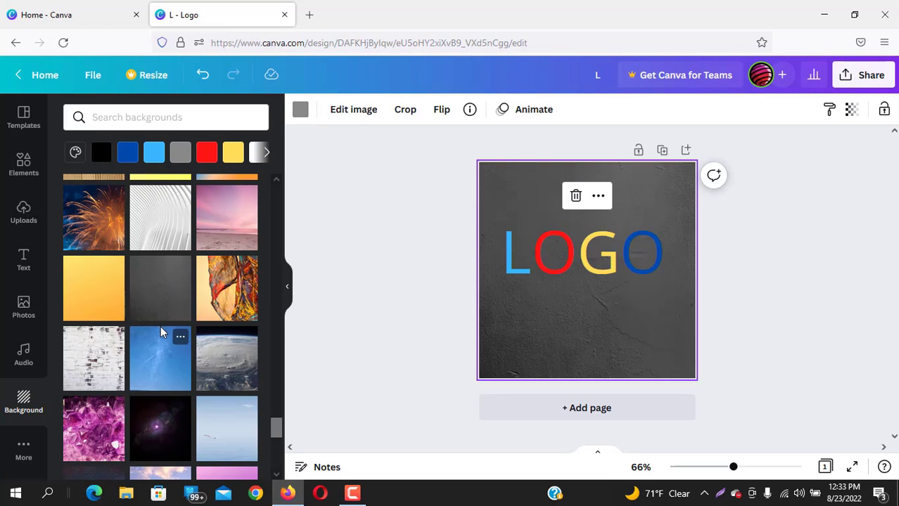
pyautogui.scroll(-4, 230, 248)
pyautogui.click(155, 299)
pyautogui.scroll(-2, 132, 324)
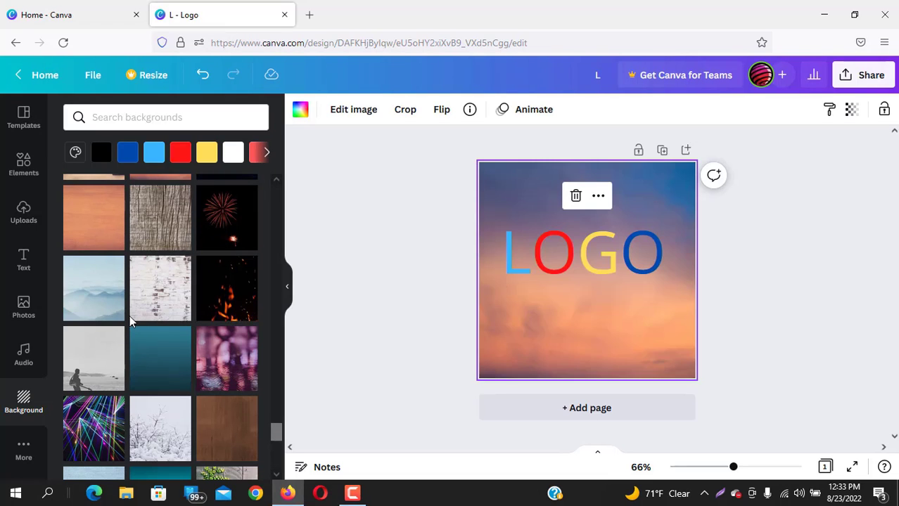
pyautogui.click(176, 362)
# - Apply the image of a sunset over dark mountains as the page background
pyautogui.scroll(-4, 152, 315)
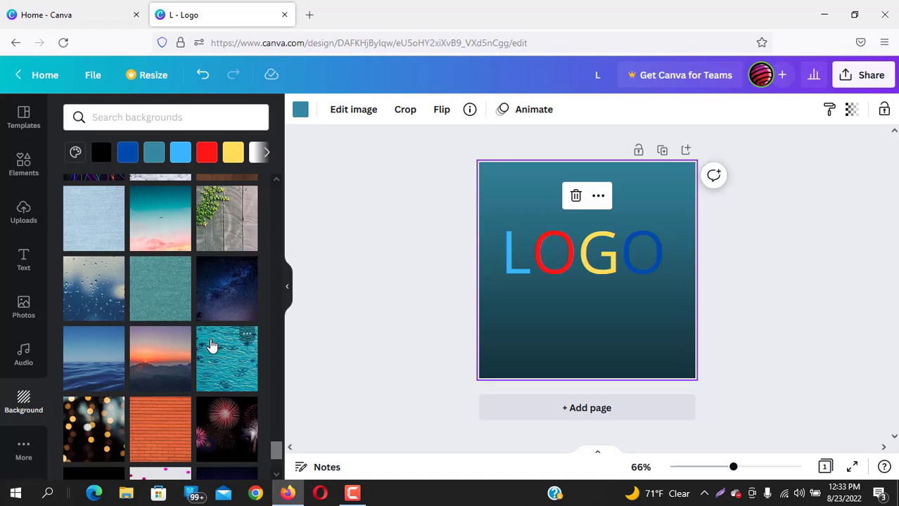
pyautogui.click(176, 306)
pyautogui.scroll(-2, 176, 306)
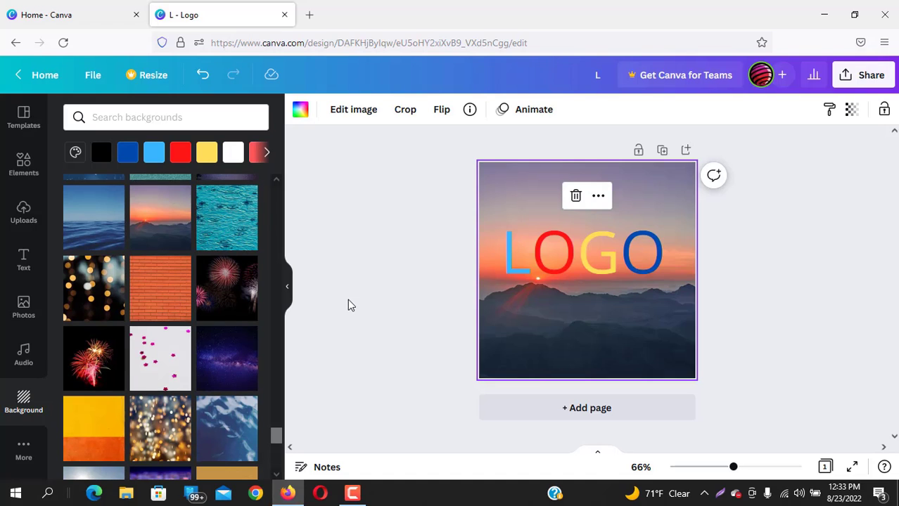
# - Add a subheading to the page reading "Attractive Design"
pyautogui.click(28, 259)
pyautogui.click(163, 220)
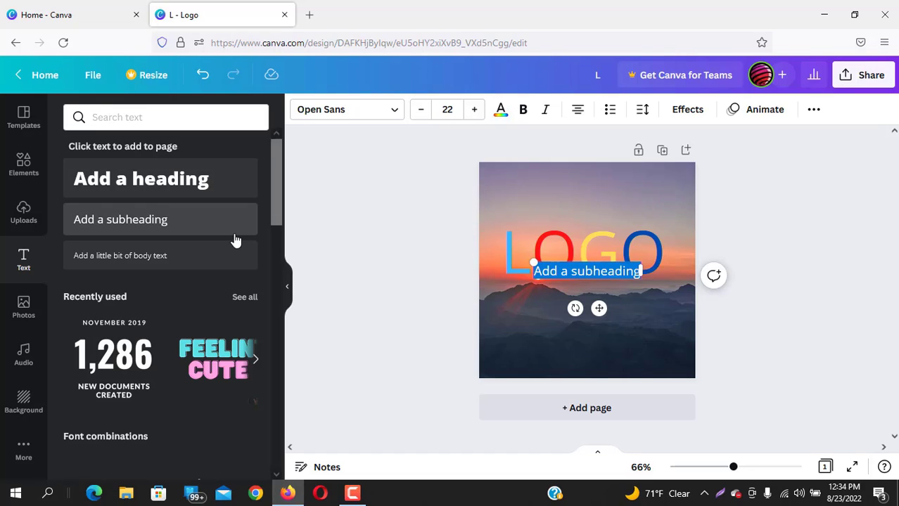
pyautogui.write('Attractive De')
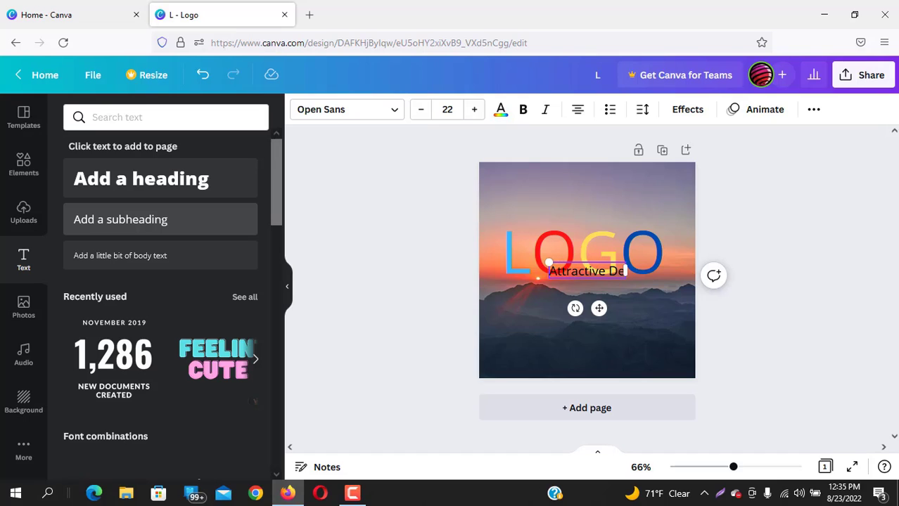
pyautogui.write('sign')
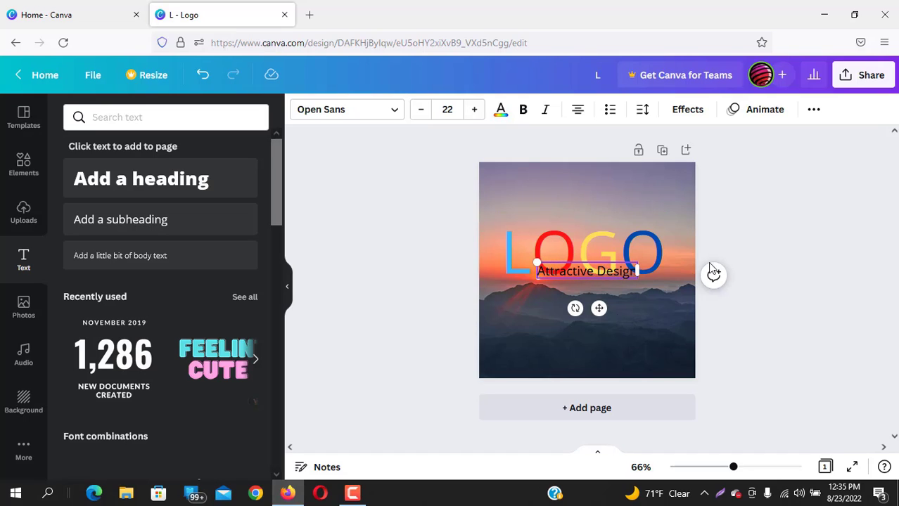
# - Place the subheading below LOGO, enlarge it to size 24.3 and colour it white
pyautogui.moveTo(599, 308); pyautogui.dragTo(581, 338)
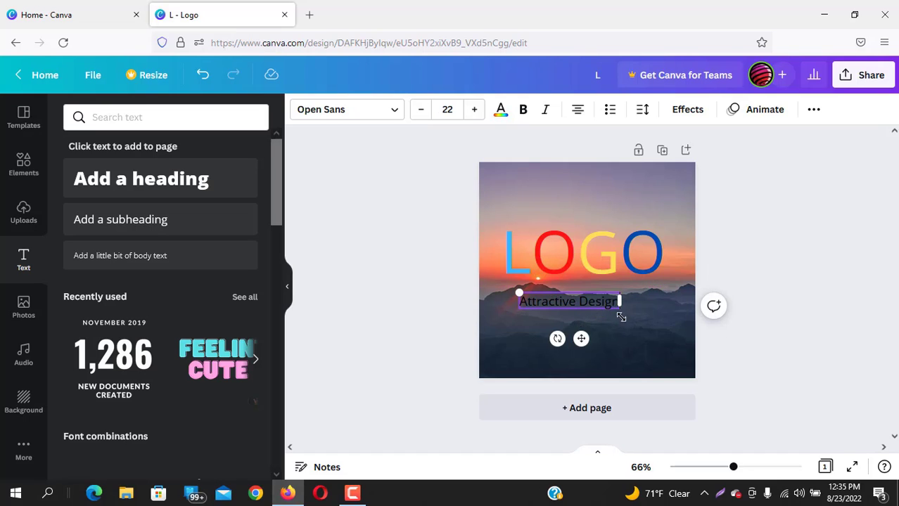
pyautogui.moveTo(621, 317)
pyautogui.mouseDown()
pyautogui.moveTo(647, 313)
pyautogui.moveTo(631, 304)
pyautogui.mouseUp()
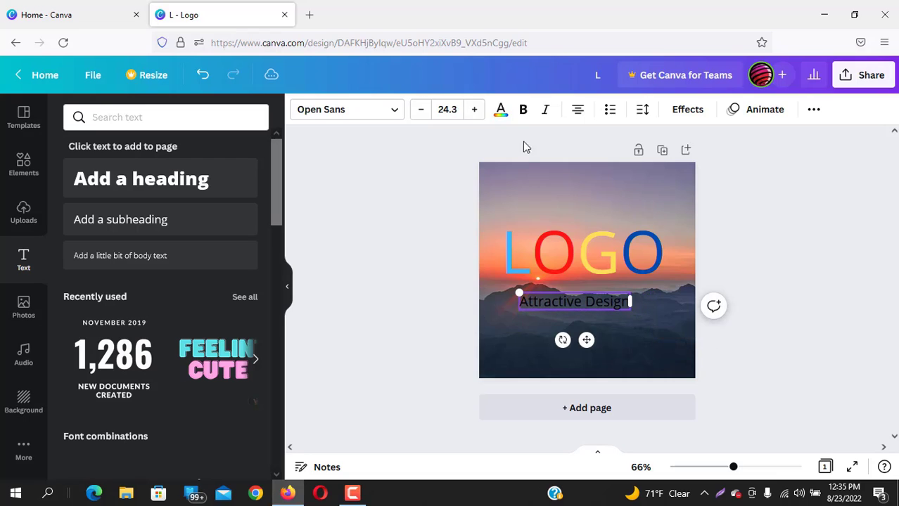
pyautogui.click(500, 111)
pyautogui.click(76, 211)
pyautogui.click(631, 307)
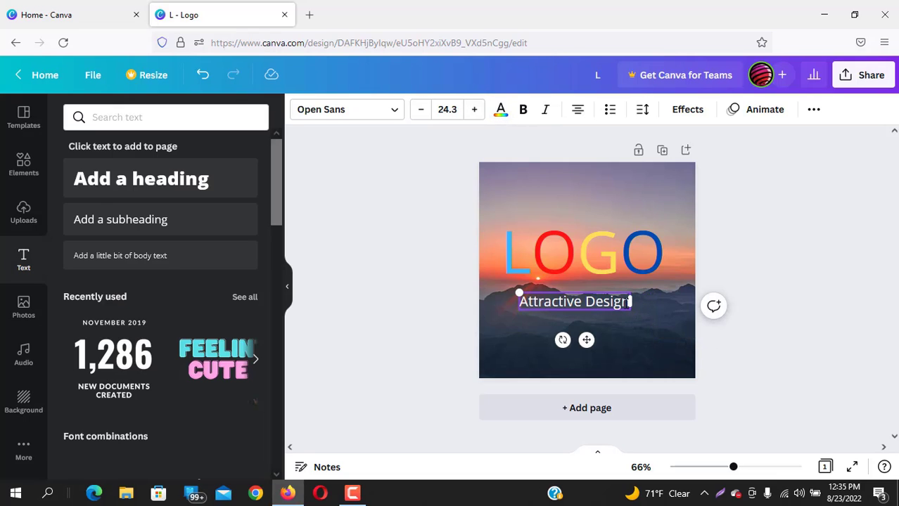
# - Cut the "Attractive Design" subheading, paste its wording into a new body text and enlarge that to size 20.2
pyautogui.hotkey('ctrl', 'x')
pyautogui.click(406, 313)
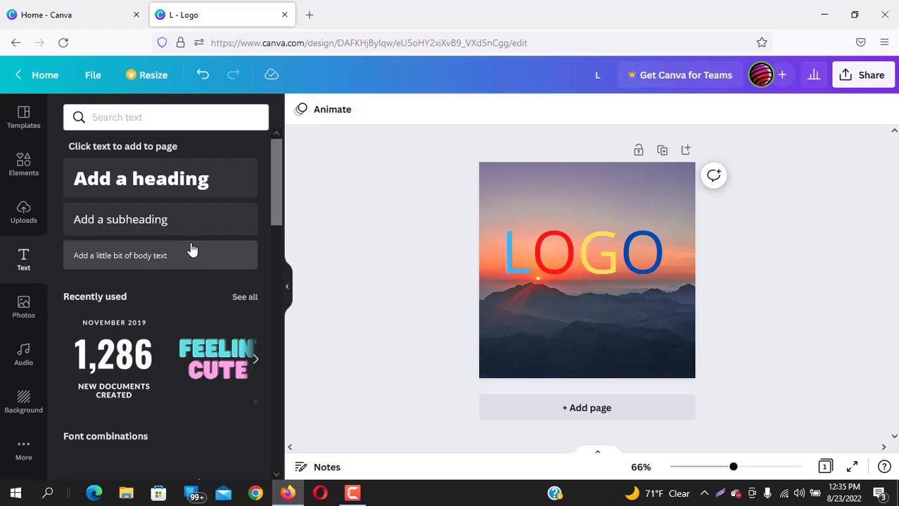
pyautogui.click(192, 247)
pyautogui.hotkey('ctrl', 'v')
pyautogui.moveTo(623, 275); pyautogui.dragTo(640, 279)
pyautogui.click(633, 311)
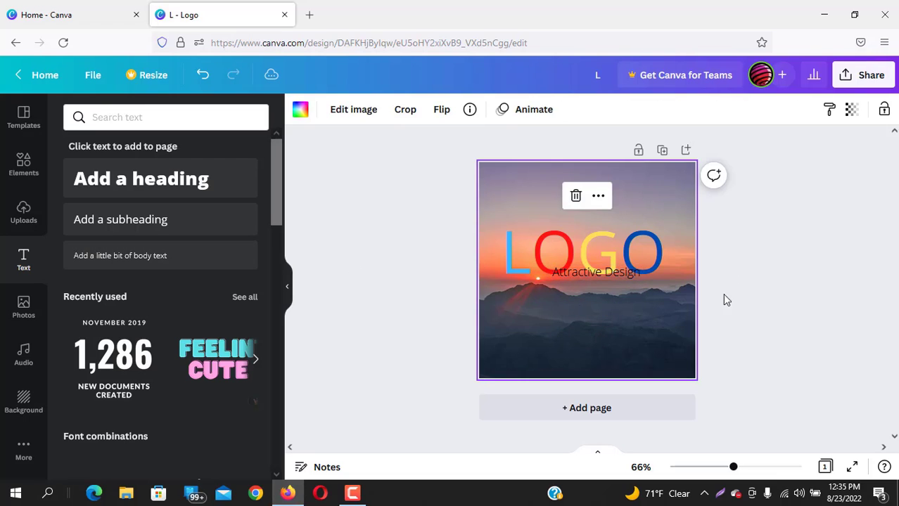
# - Move the "Attractive Design" body text down to just beneath LOGO
pyautogui.click(578, 273)
pyautogui.click(559, 305)
pyautogui.click(593, 275)
pyautogui.moveTo(608, 310); pyautogui.dragTo(599, 327)
pyautogui.click(587, 310)
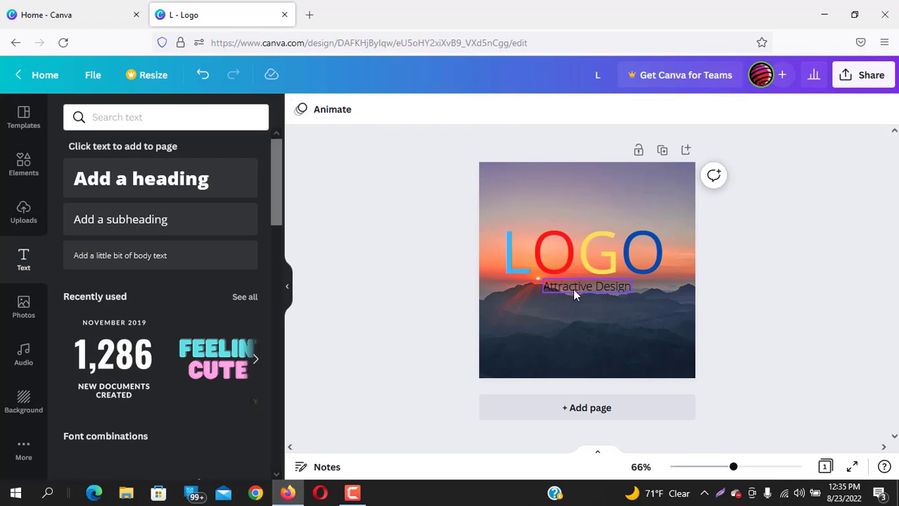
# - Colour the "Attractive Design" text white and shift it slightly further down beneath LOGO
pyautogui.click(574, 289)
pyautogui.click(501, 111)
pyautogui.click(385, 241)
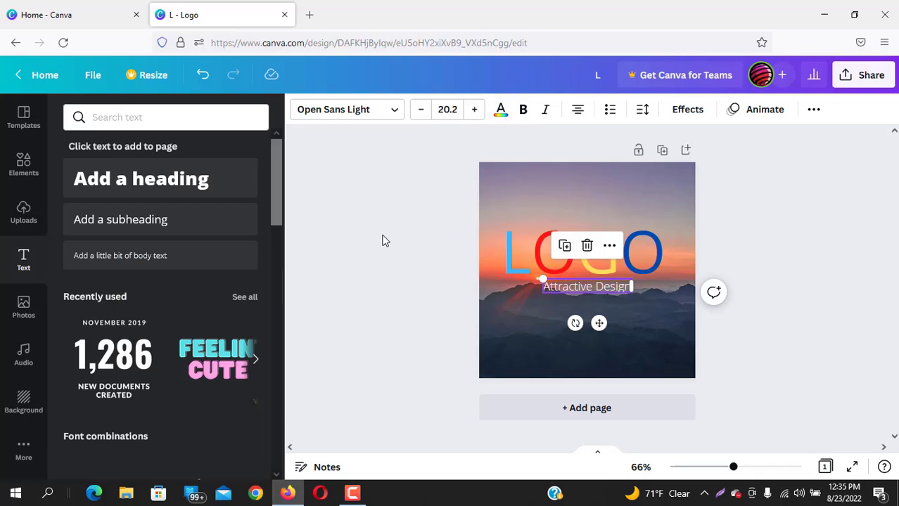
pyautogui.moveTo(599, 327); pyautogui.dragTo(588, 333)
pyautogui.click(584, 338)
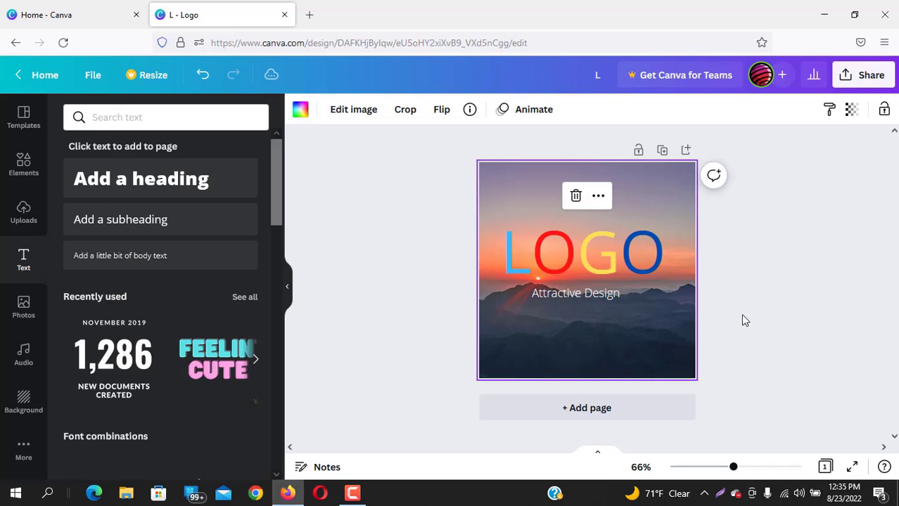
pyautogui.click(608, 295)
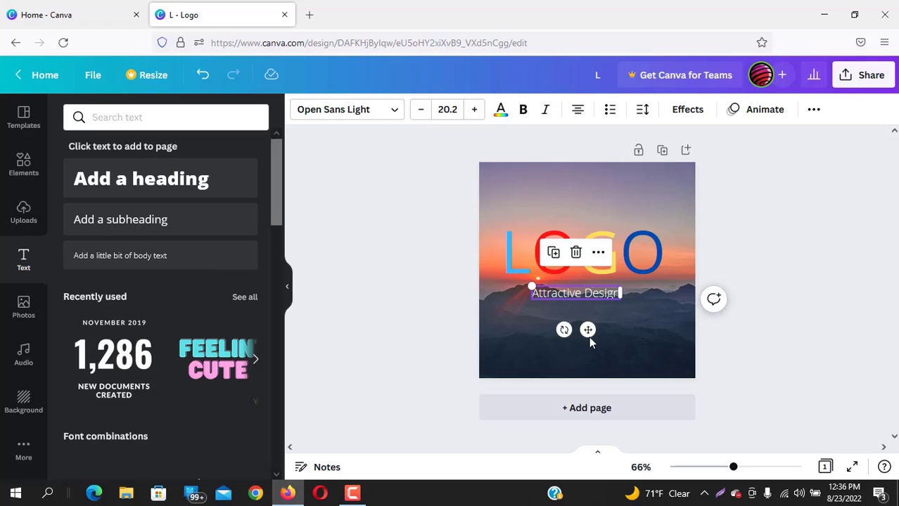
# - Add two straight lines, moving one below the tagline and stretching the other across the space between LOGO and "Attractive Design"
pyautogui.click(24, 163)
pyautogui.click(179, 314)
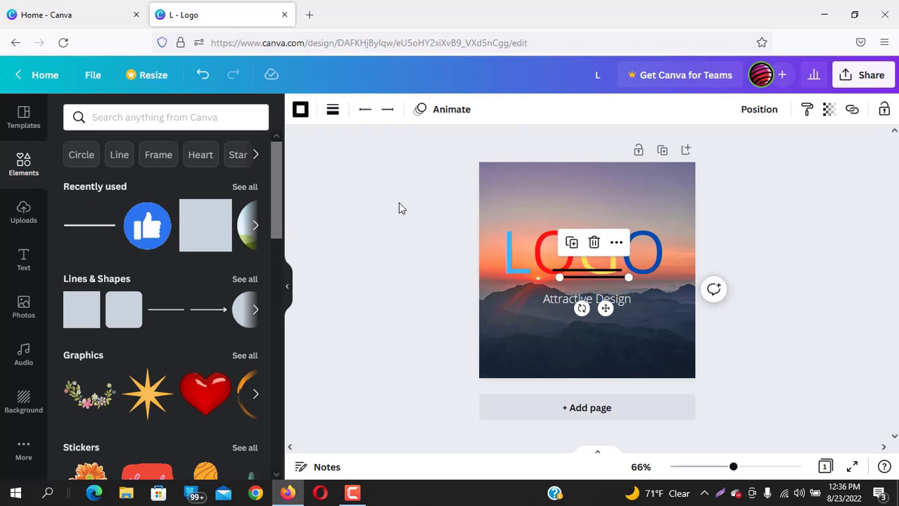
pyautogui.moveTo(605, 309); pyautogui.dragTo(595, 372)
pyautogui.moveTo(581, 271); pyautogui.dragTo(500, 287)
pyautogui.moveTo(612, 286); pyautogui.dragTo(647, 286)
pyautogui.moveTo(501, 286); pyautogui.dragTo(512, 287)
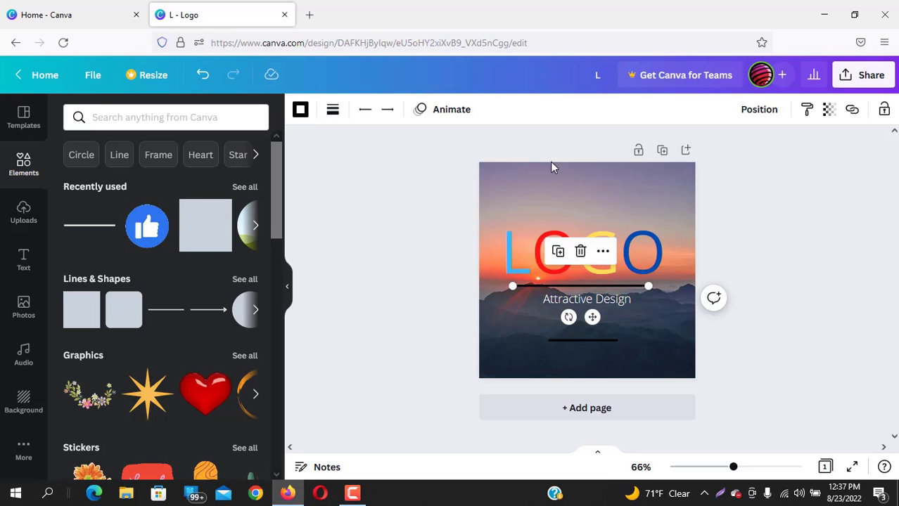
# - Colour the line beneath LOGO white and nudge the "Attractive Design" text slightly down
pyautogui.click(302, 111)
pyautogui.click(74, 212)
pyautogui.click(392, 184)
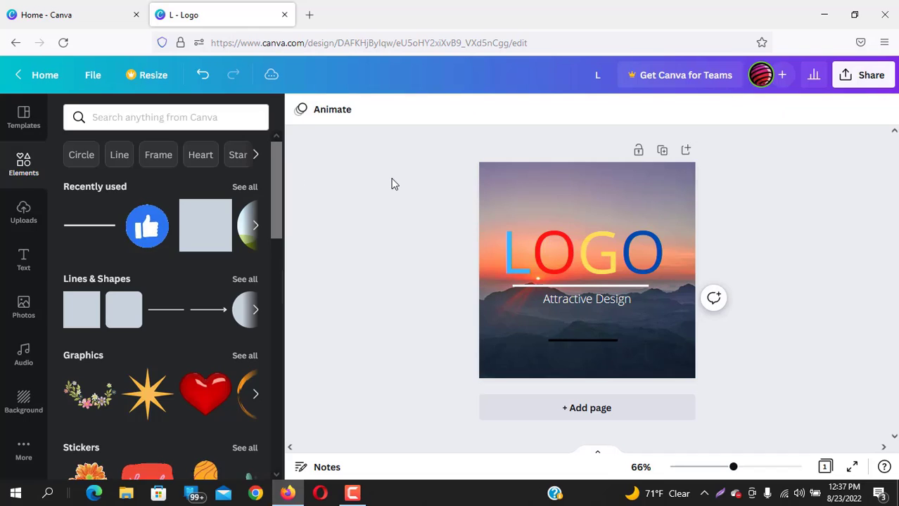
pyautogui.moveTo(576, 300)
pyautogui.mouseDown()
pyautogui.moveTo(577, 287)
pyautogui.moveTo(578, 303)
pyautogui.mouseUp()
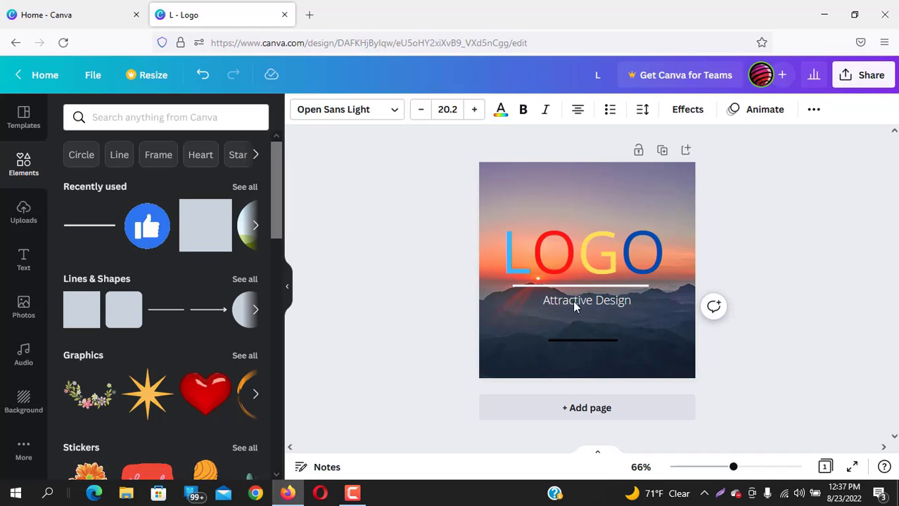
# - Delete the sunset background image and the spare black line below the tagline
pyautogui.click(618, 350)
pyautogui.press('Delete')
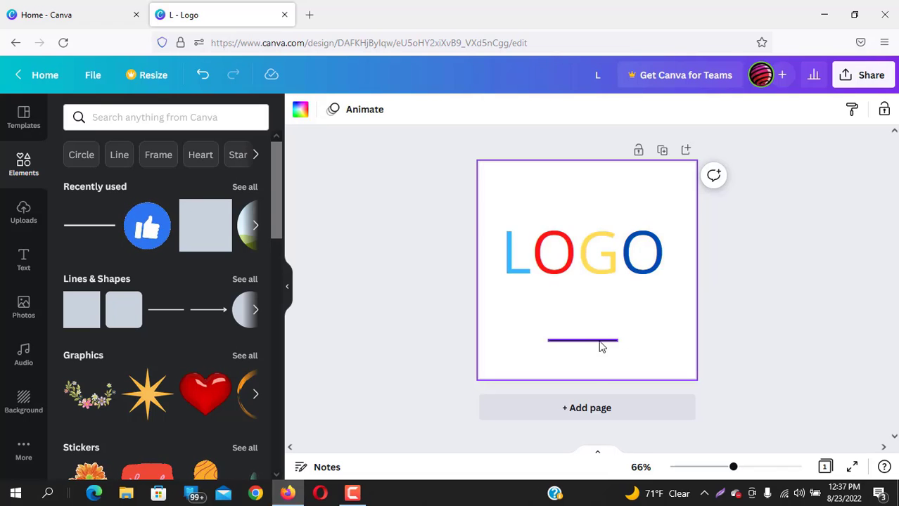
pyautogui.rightClick(601, 346)
pyautogui.click(647, 365)
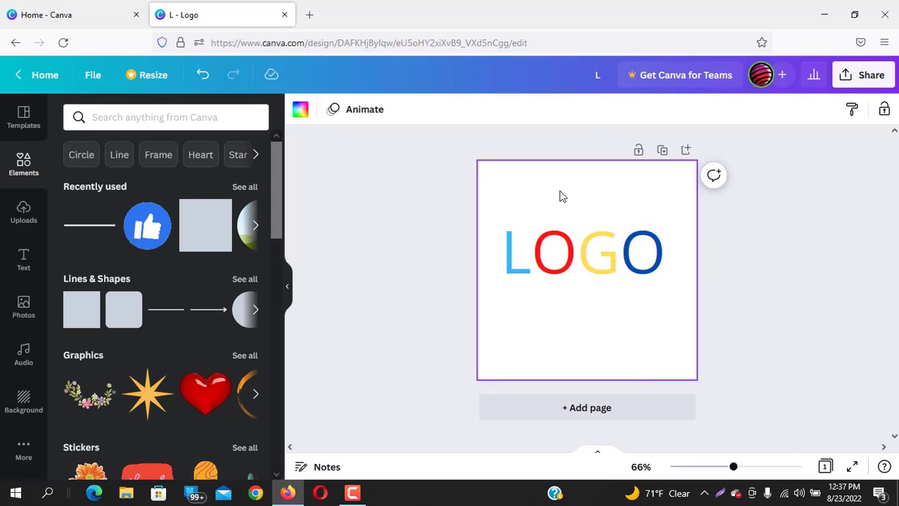
# - Try solid page background colours, including light blue, dark grey, light grey and lime green
pyautogui.click(297, 110)
pyautogui.click(182, 184)
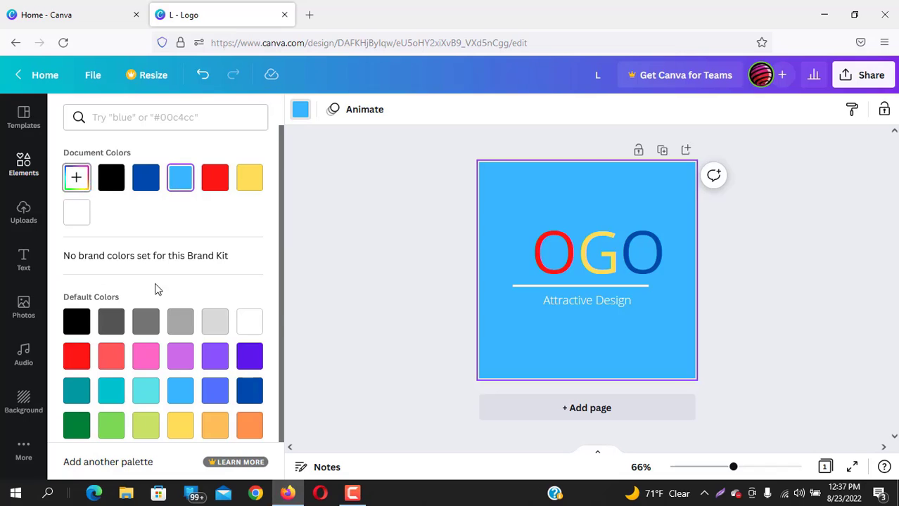
pyautogui.click(145, 354)
pyautogui.click(112, 321)
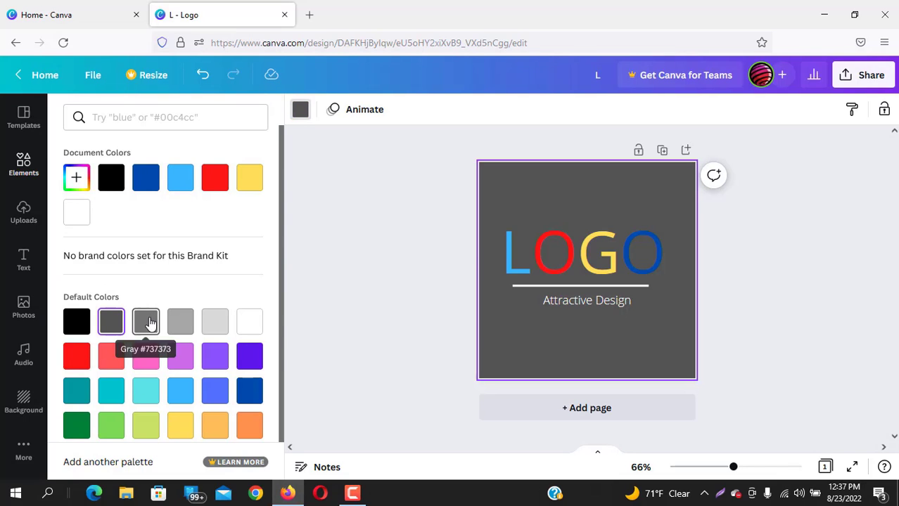
pyautogui.click(177, 321)
pyautogui.click(215, 328)
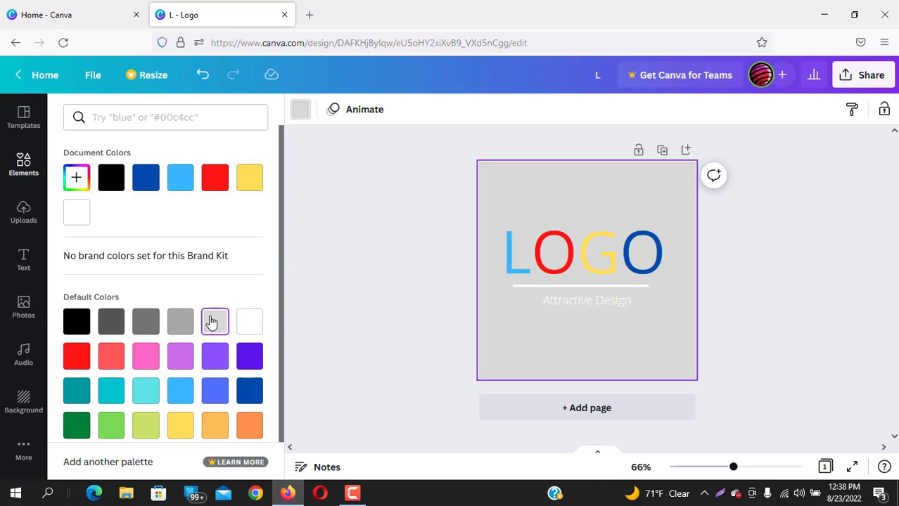
pyautogui.scroll(-1, 161, 352)
pyautogui.click(149, 415)
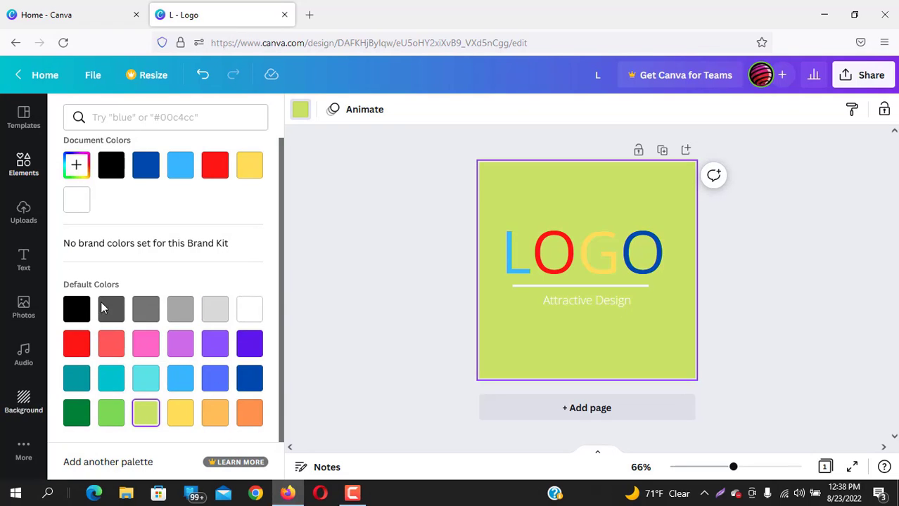
# - Try a grey concrete texture as the page background, then replace it with the dark starry sky image
pyautogui.click(23, 401)
pyautogui.scroll(-4, 171, 367)
pyautogui.scroll(2, 135, 393)
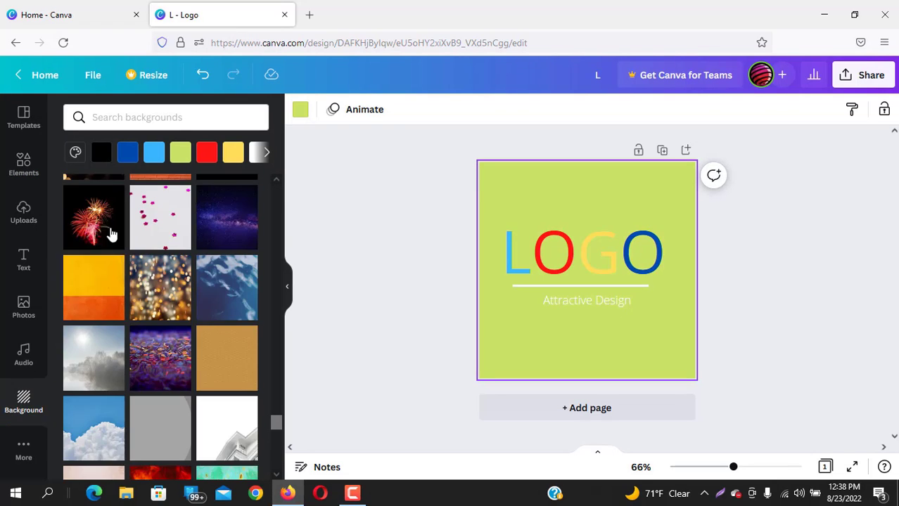
pyautogui.scroll(-5, 111, 235)
pyautogui.click(223, 373)
pyautogui.scroll(-5, 110, 311)
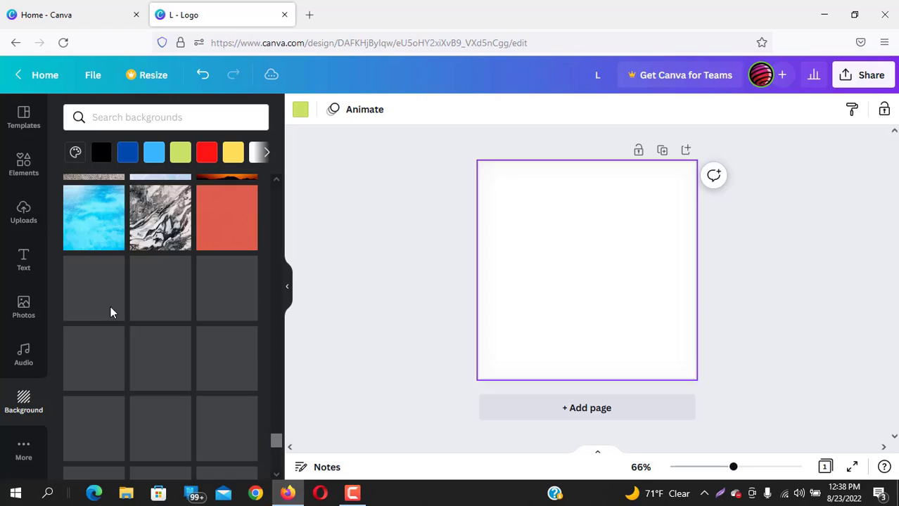
pyautogui.scroll(-3, 158, 320)
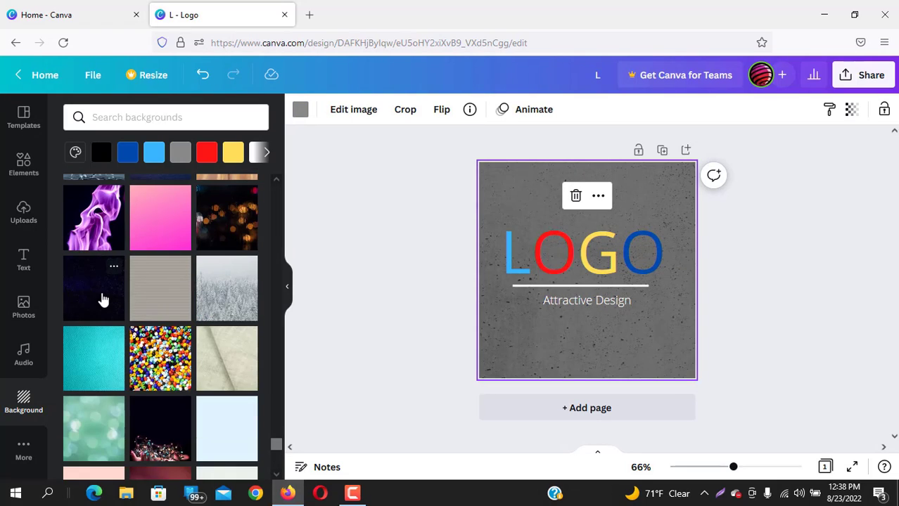
pyautogui.click(99, 295)
pyautogui.scroll(-5, 106, 303)
pyautogui.click(325, 247)
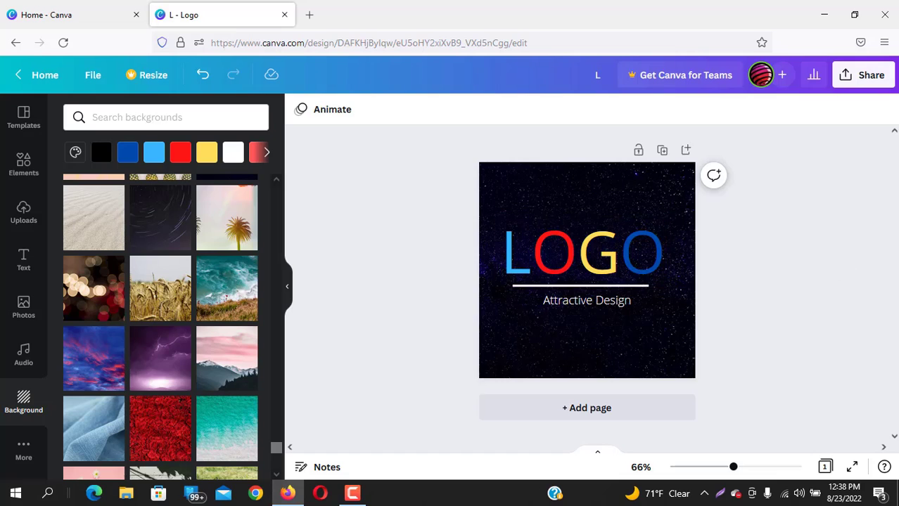
# - Download the finished logo design
pyautogui.click(858, 74)
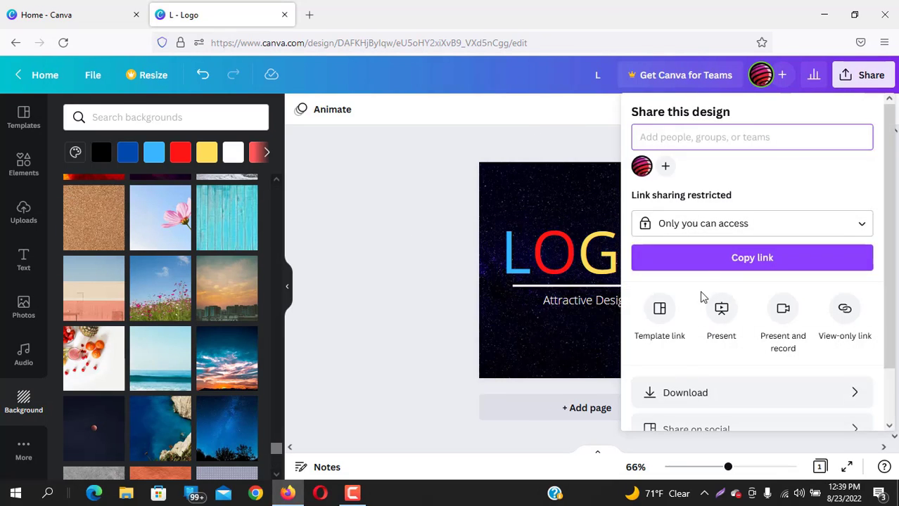
pyautogui.click(689, 392)
pyautogui.click(801, 334)
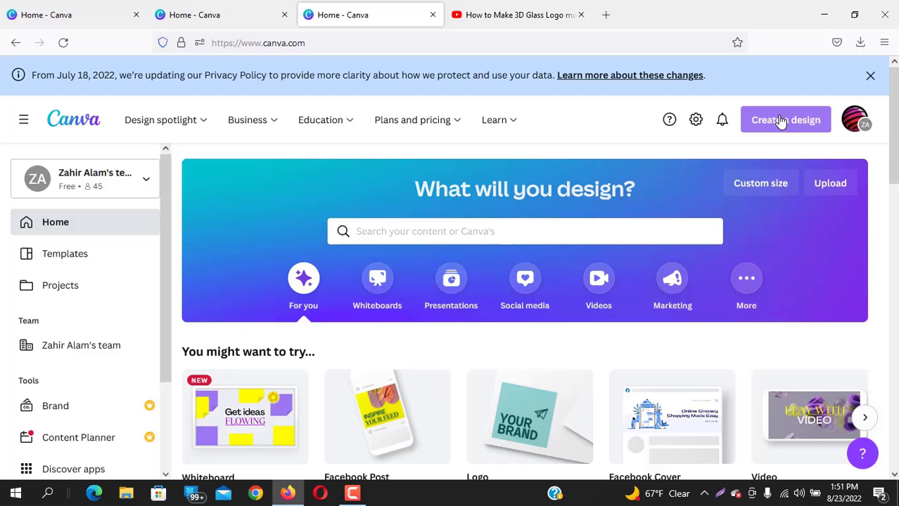
# - Create a new blank Logo design and close the leftover Canva home tab beside it
pyautogui.click(779, 119)
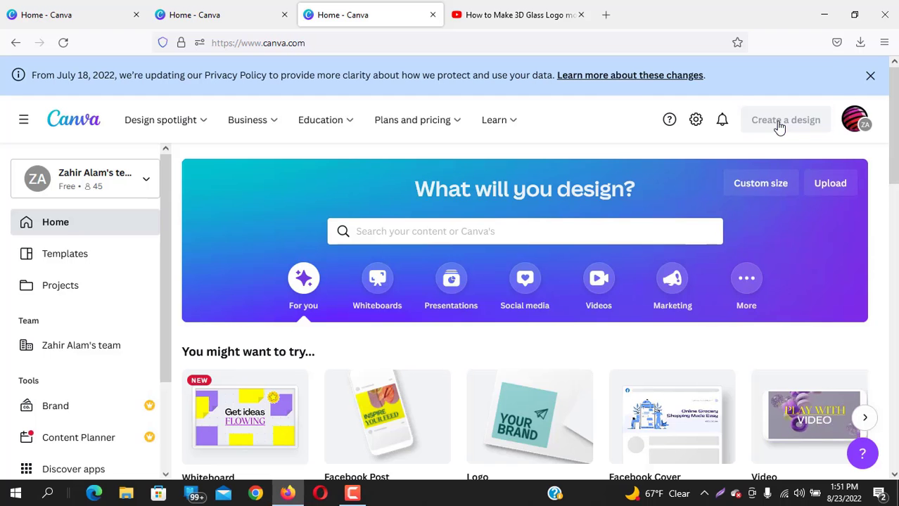
pyautogui.click(657, 292)
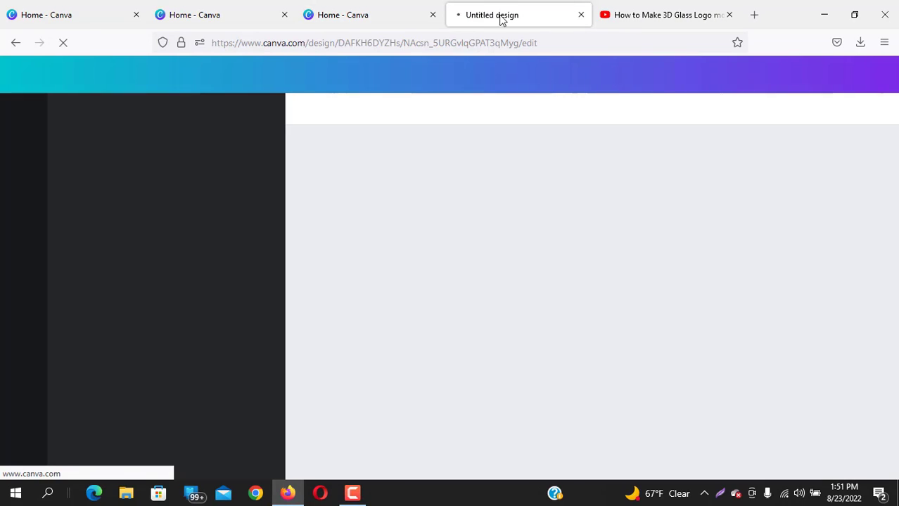
pyautogui.click(432, 16)
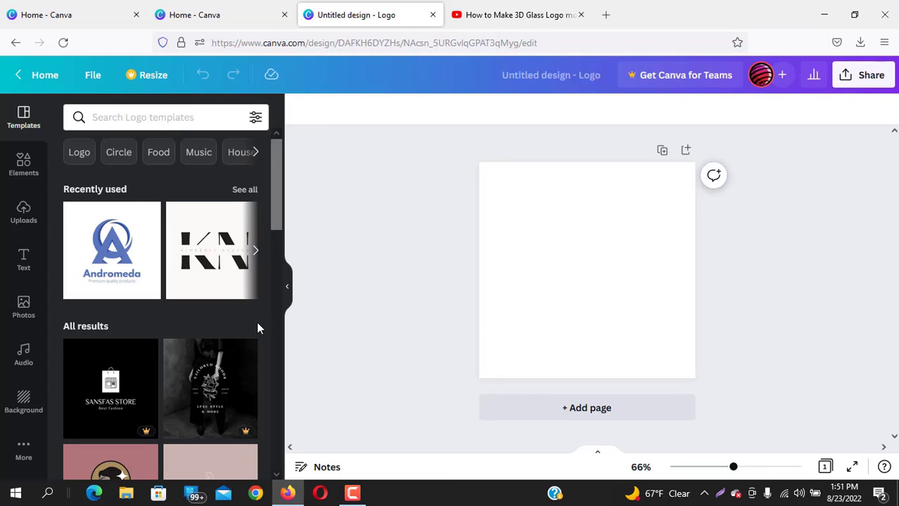
# - Set the blank page's background to the custom dark grey #322F2F
pyautogui.click(514, 208)
pyautogui.click(299, 112)
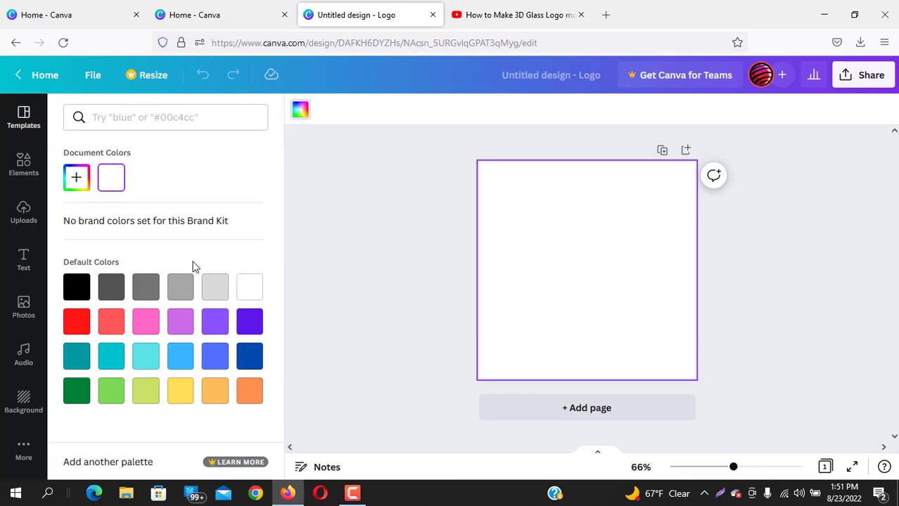
pyautogui.click(112, 288)
pyautogui.click(79, 175)
pyautogui.click(84, 266)
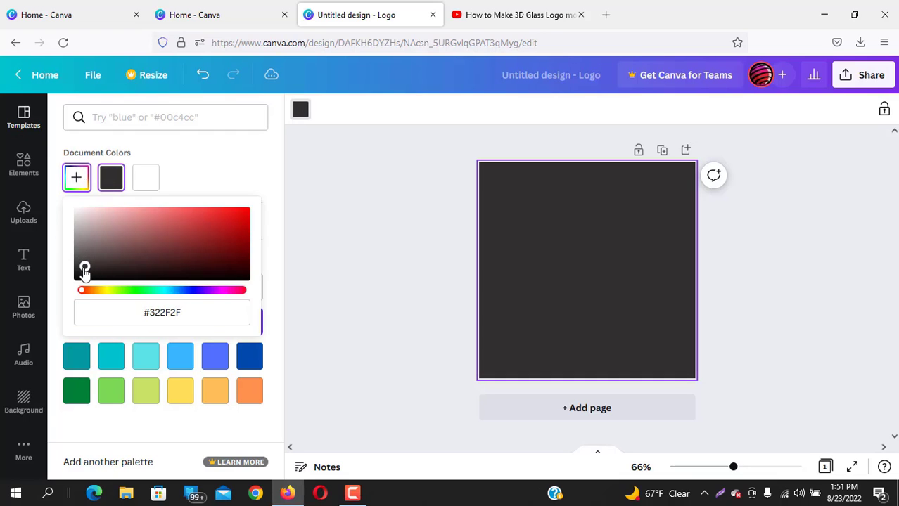
pyautogui.click(387, 200)
# - Add a heading to the dark page that reads LOGO in capital letters
pyautogui.click(24, 180)
pyautogui.click(26, 260)
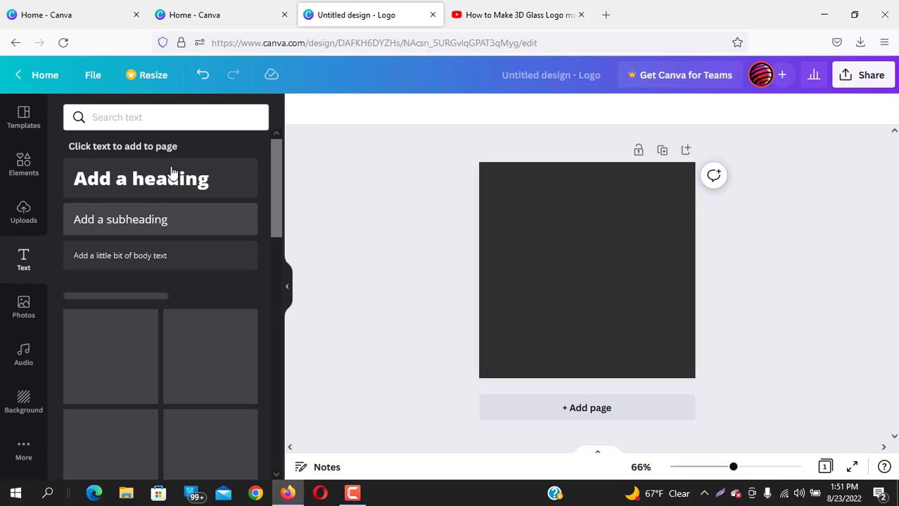
pyautogui.click(150, 180)
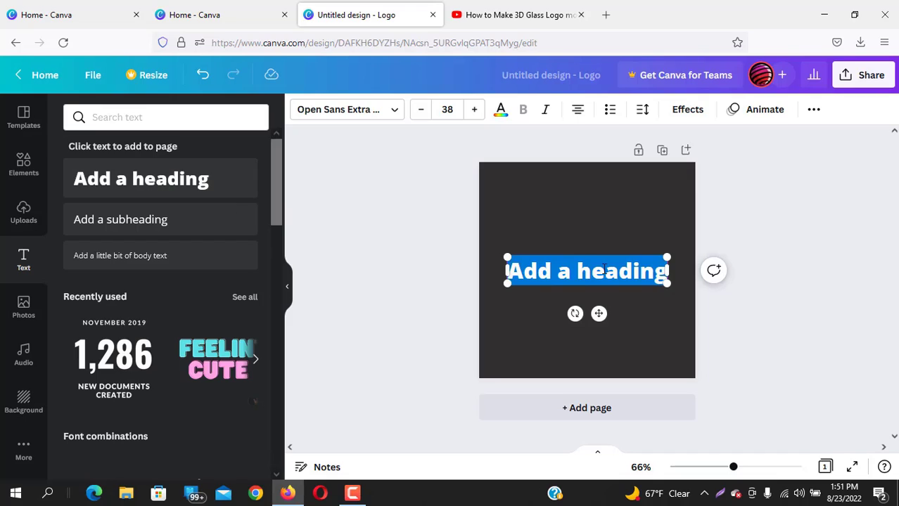
pyautogui.write('Logo')
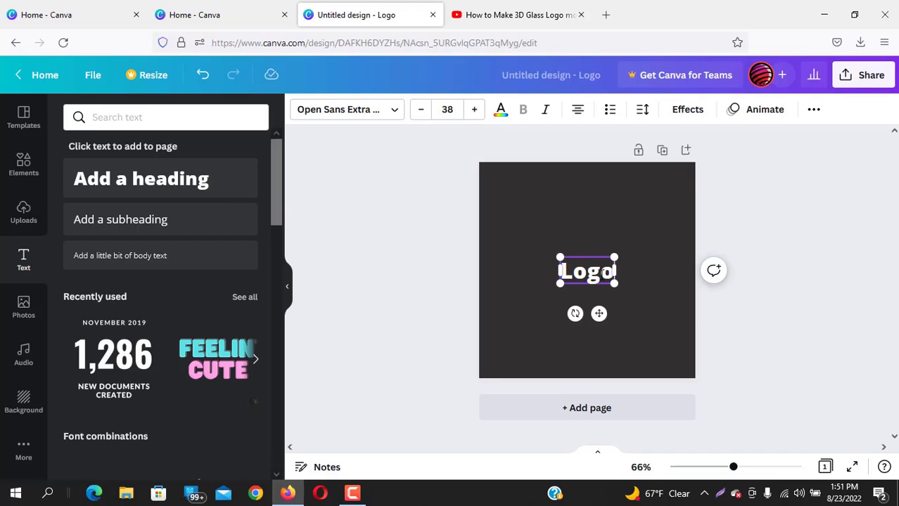
pyautogui.click(617, 282)
pyautogui.doubleClick(610, 273)
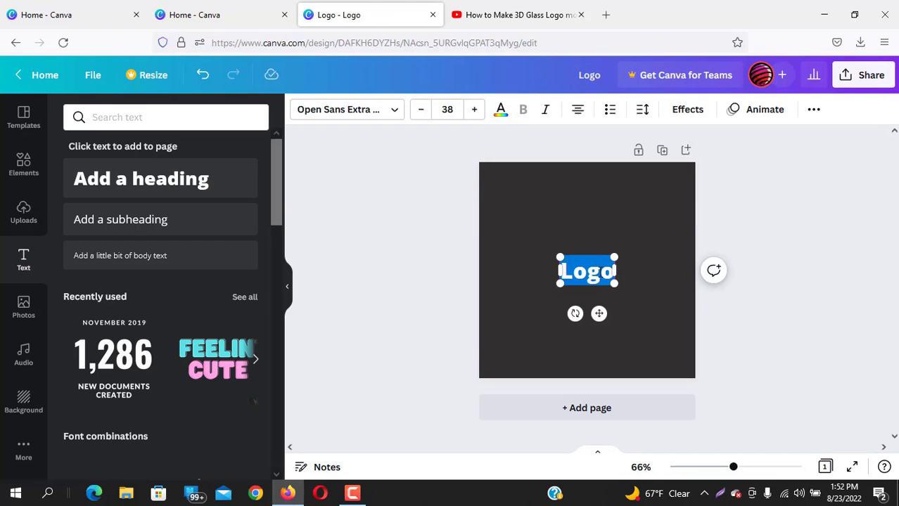
pyautogui.write('L')
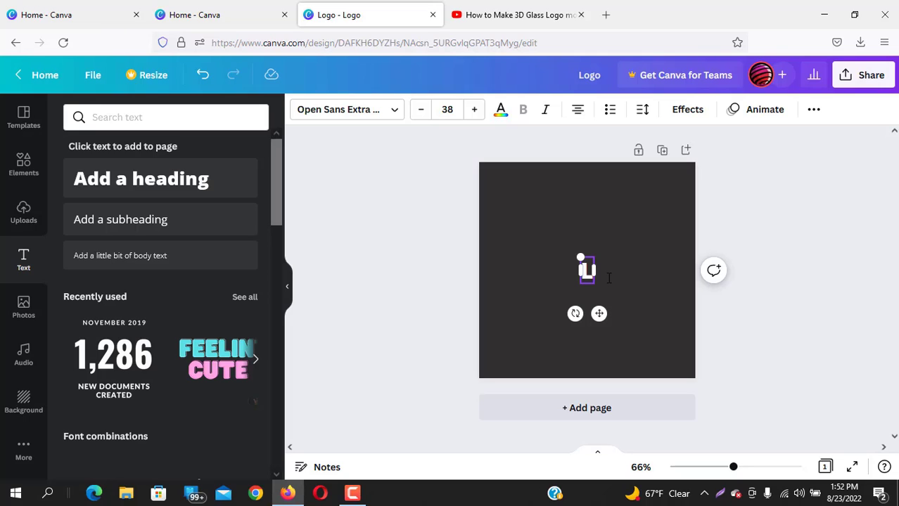
pyautogui.write('GO')
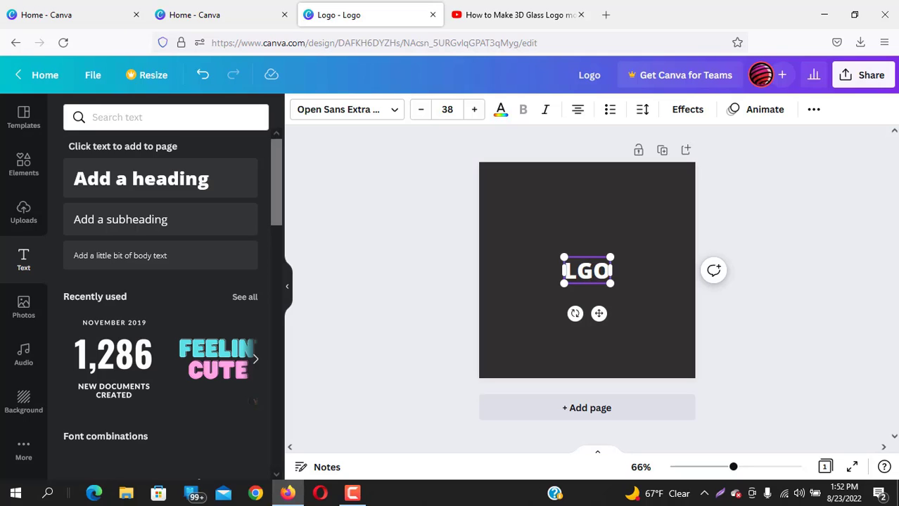
pyautogui.press('BackSpace')
pyautogui.press('BackSpace')
pyautogui.write('OGO')
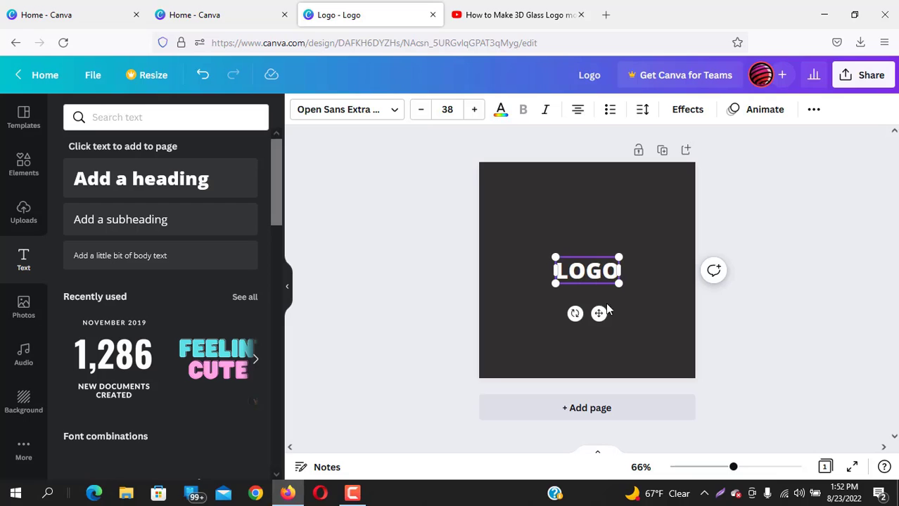
# - Enlarge the LOGO heading to size 77.3 and position it near the middle of the page
pyautogui.moveTo(620, 284); pyautogui.dragTo(585, 271)
pyautogui.click(649, 312)
pyautogui.click(628, 277)
pyautogui.click(585, 271)
pyautogui.click(557, 231)
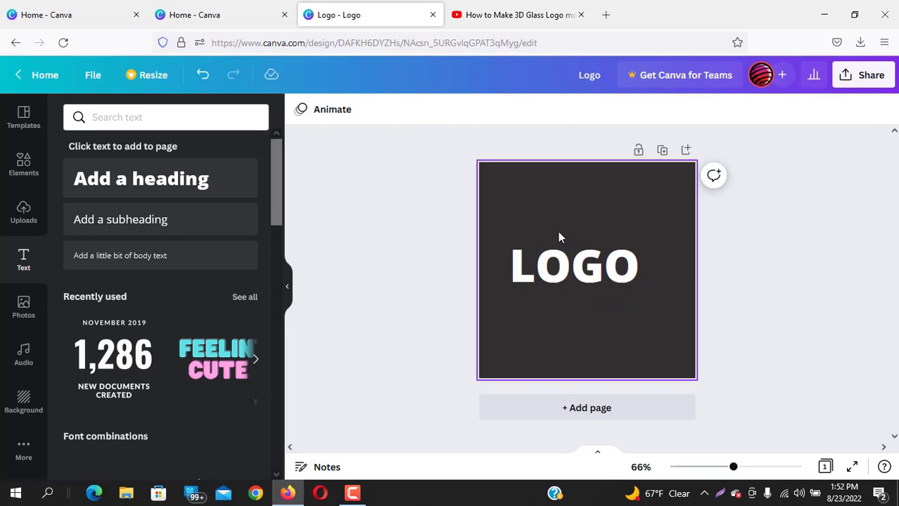
# - Select only the letter L within the LOGO heading
pyautogui.click(528, 277)
pyautogui.click(527, 277)
pyautogui.click(532, 273)
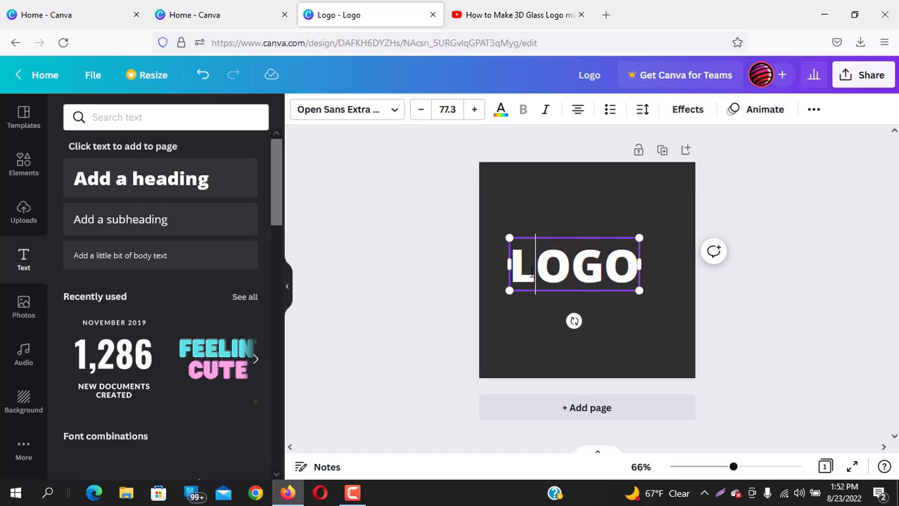
pyautogui.click(352, 492)
pyautogui.click(841, 434)
pyautogui.click(353, 492)
pyautogui.click(352, 502)
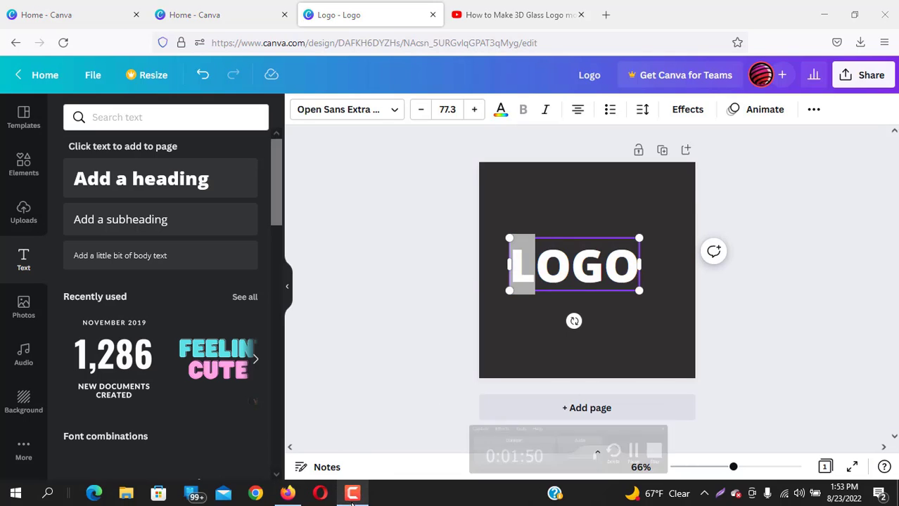
# - Colour the selected letter L red
pyautogui.click(500, 109)
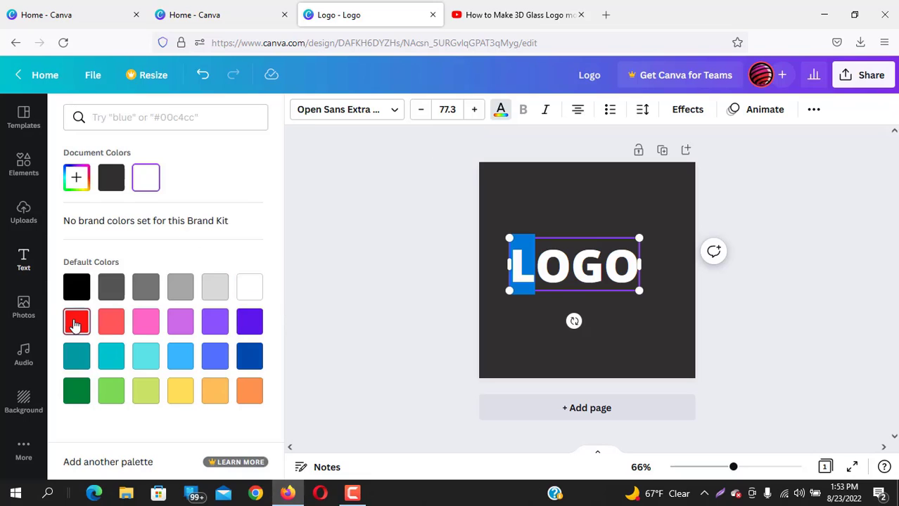
pyautogui.click(76, 322)
# - Colour the first letter O of the LOGO heading light green
pyautogui.doubleClick(564, 265)
pyautogui.click(564, 265)
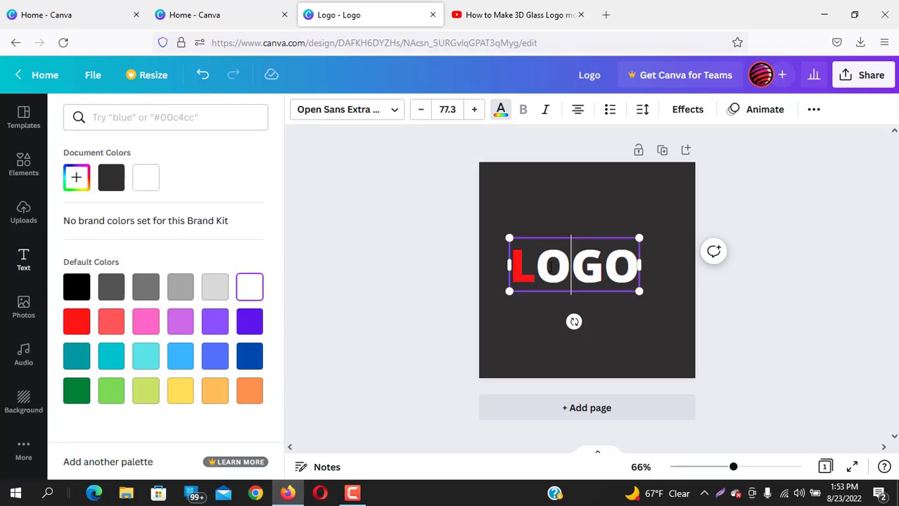
pyautogui.moveTo(564, 267); pyautogui.dragTo(550, 268)
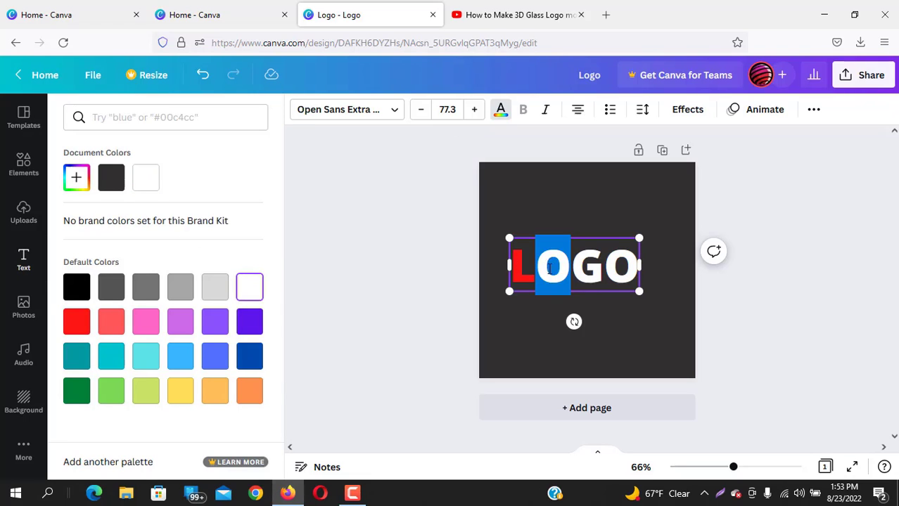
pyautogui.click(501, 109)
pyautogui.click(501, 109)
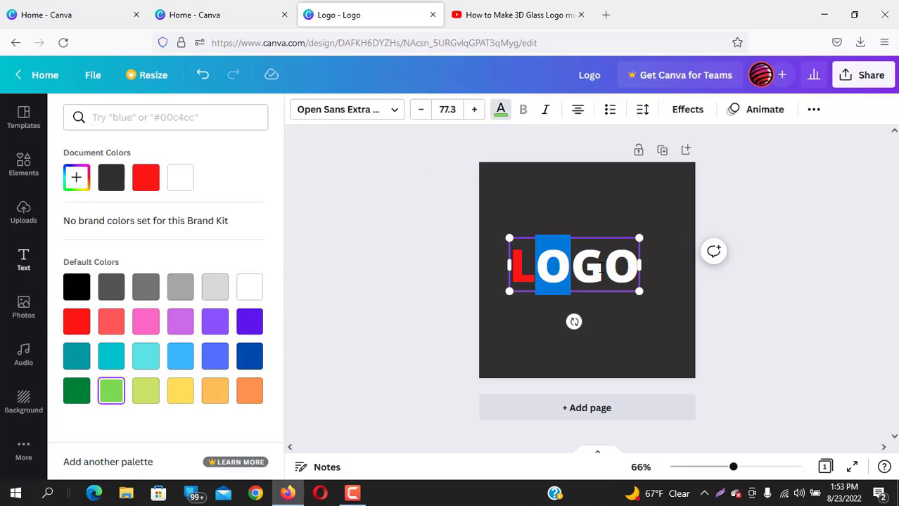
# - Colour the letter G of the LOGO heading light turquoise
pyautogui.moveTo(572, 268); pyautogui.dragTo(604, 268)
pyautogui.click(146, 356)
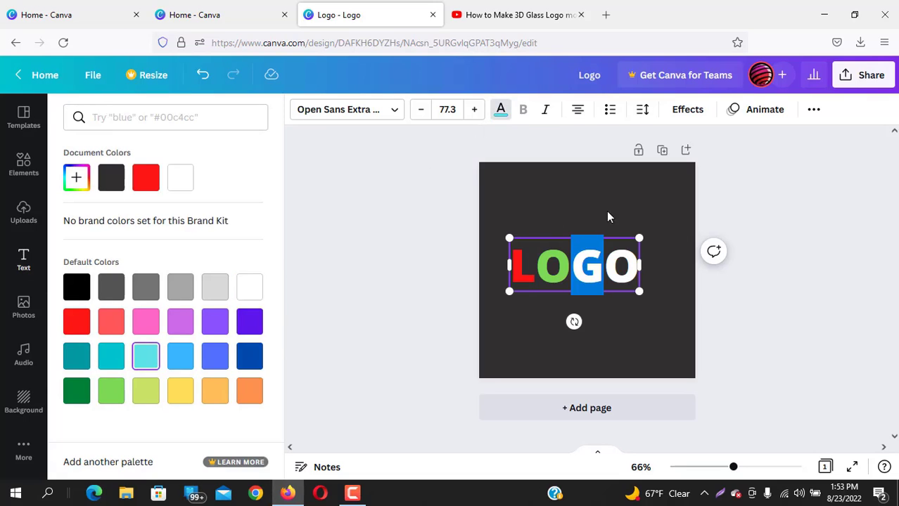
pyautogui.press('Escape')
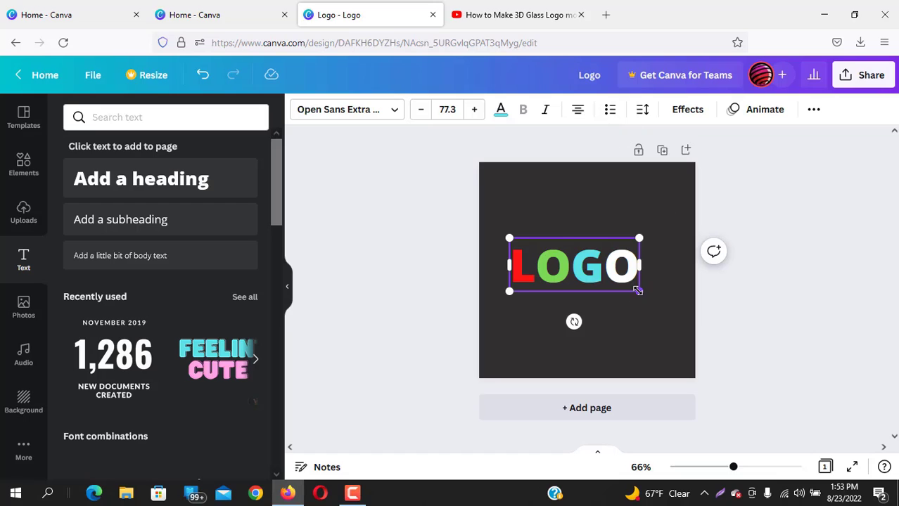
# - Enlarge the LOGO heading to size 83.9 and keep it near the middle of the page
pyautogui.moveTo(637, 290); pyautogui.dragTo(652, 295)
pyautogui.click(648, 315)
pyautogui.click(567, 257)
pyautogui.moveTo(568, 256)
pyautogui.mouseDown()
pyautogui.moveTo(575, 263)
pyautogui.moveTo(567, 261)
pyautogui.mouseUp()
pyautogui.click(748, 224)
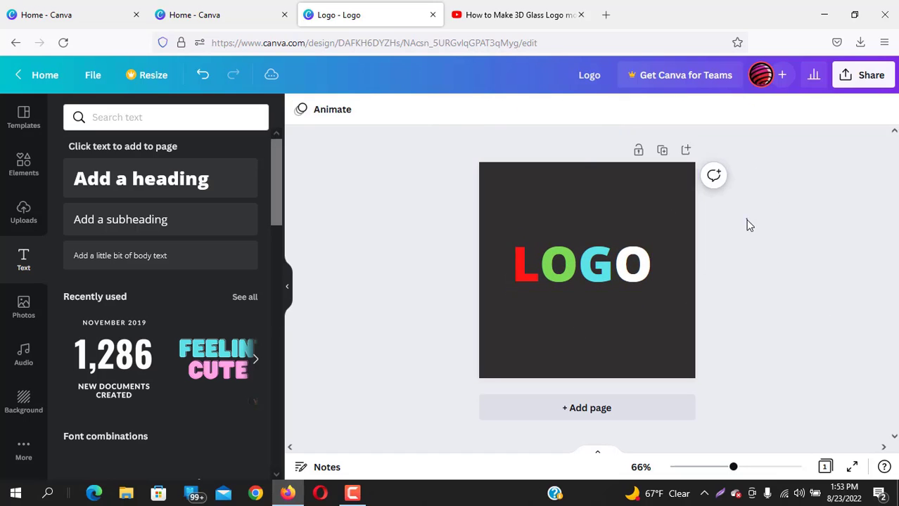
# - Add a line of body text just below the LOGO heading
pyautogui.click(184, 255)
pyautogui.moveTo(599, 306); pyautogui.dragTo(599, 349)
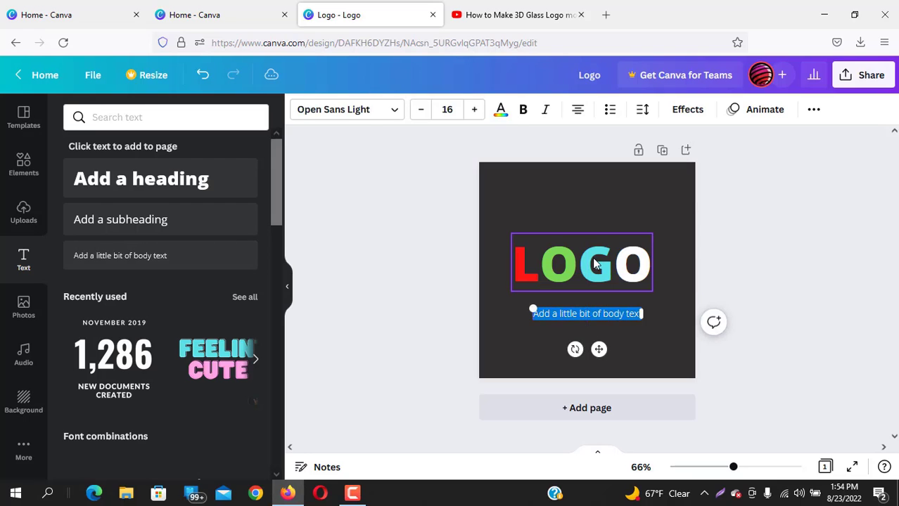
# - Change the LOGO heading's font to Open Sans, trying Open Sans Light first
pyautogui.click(581, 264)
pyautogui.click(396, 114)
pyautogui.click(158, 178)
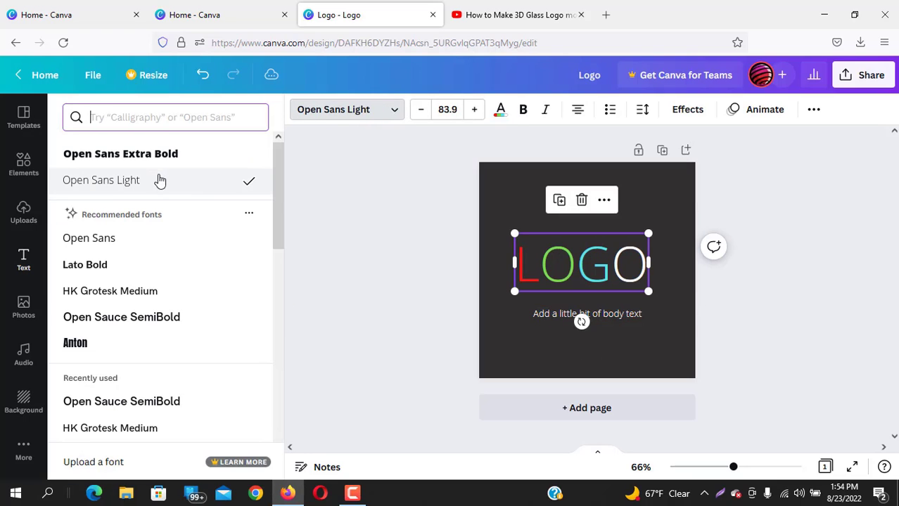
pyautogui.click(106, 291)
pyautogui.click(106, 240)
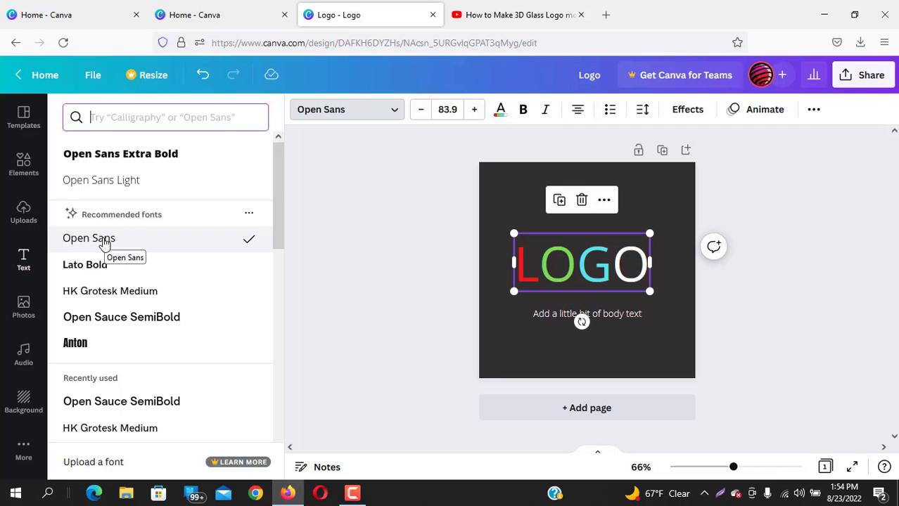
pyautogui.click(391, 299)
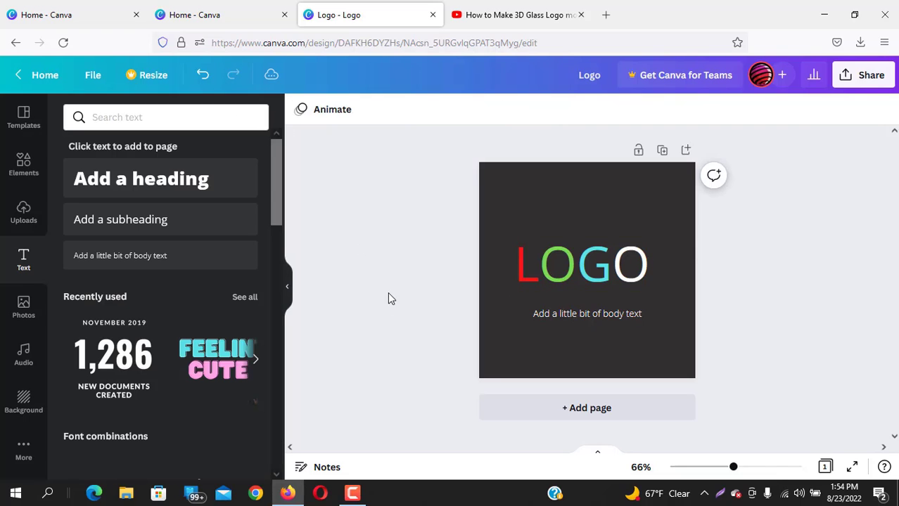
# - Try other fonts on the LOGO heading, including ABeeZee and Agrandir Black
pyautogui.click(579, 272)
pyautogui.click(388, 109)
pyautogui.click(181, 320)
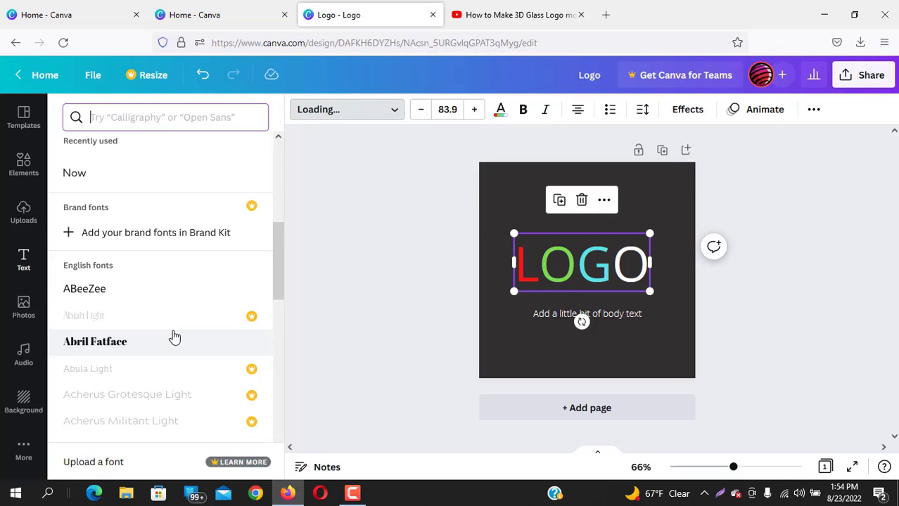
pyautogui.click(143, 289)
pyautogui.scroll(-10, 139, 287)
pyautogui.scroll(2, 120, 277)
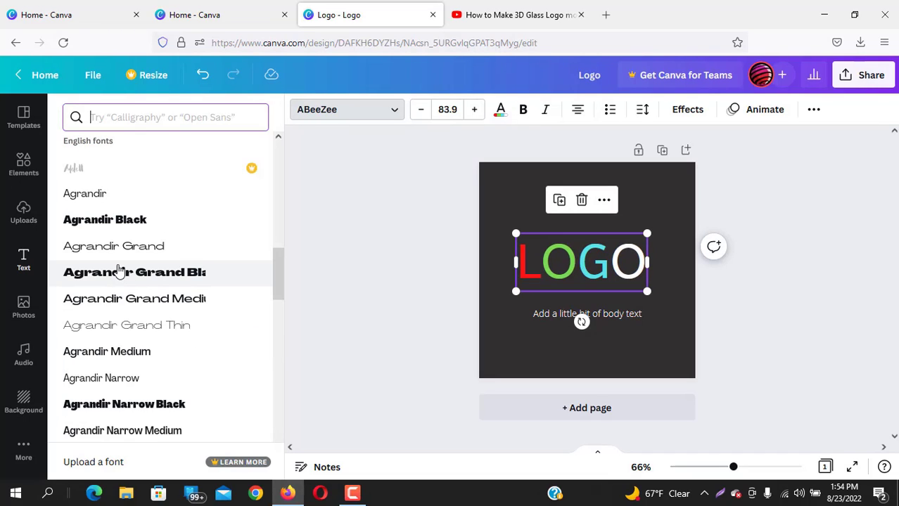
pyautogui.click(111, 222)
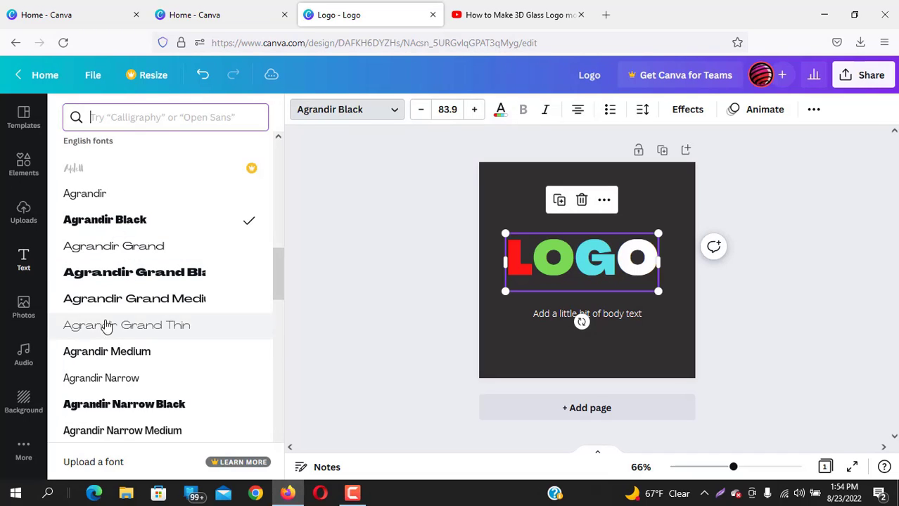
pyautogui.click(109, 264)
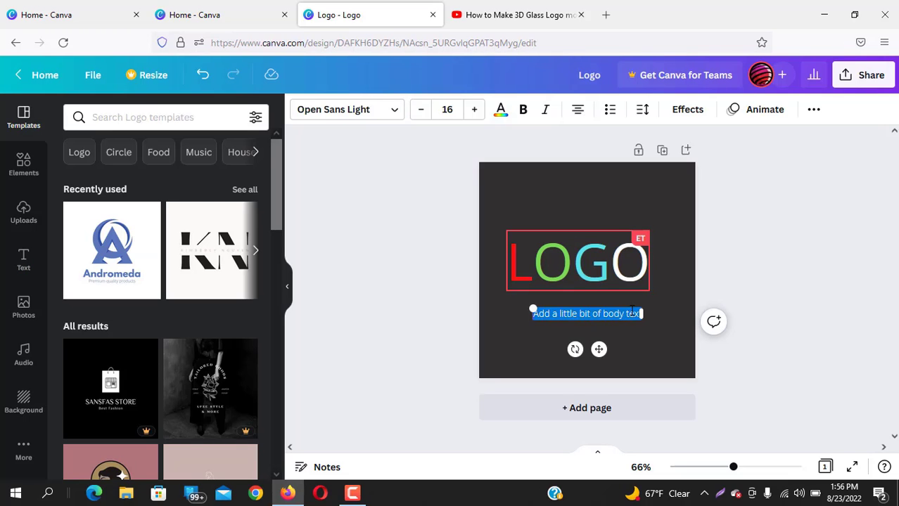
# - Replace the placeholder body text below the heading with CREATIVE DESIGN in all capitals
pyautogui.write('CREATIVE')
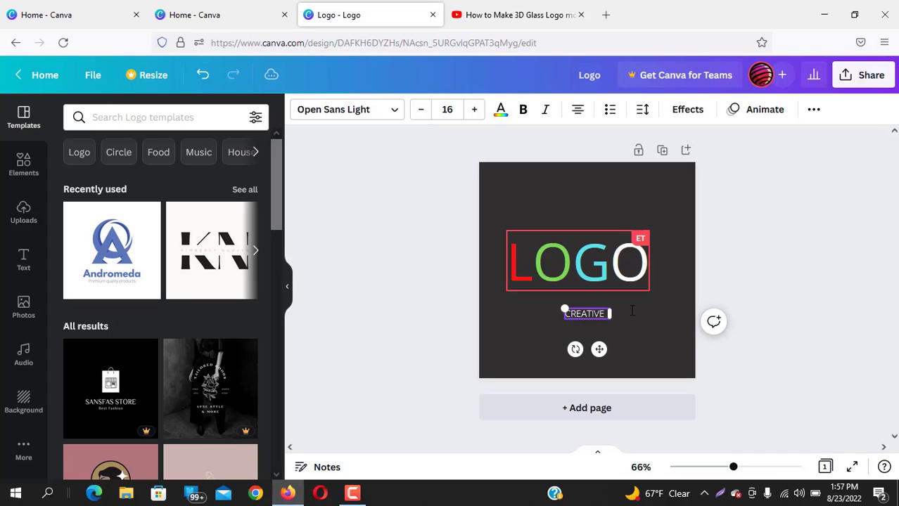
pyautogui.write('dESIGN')
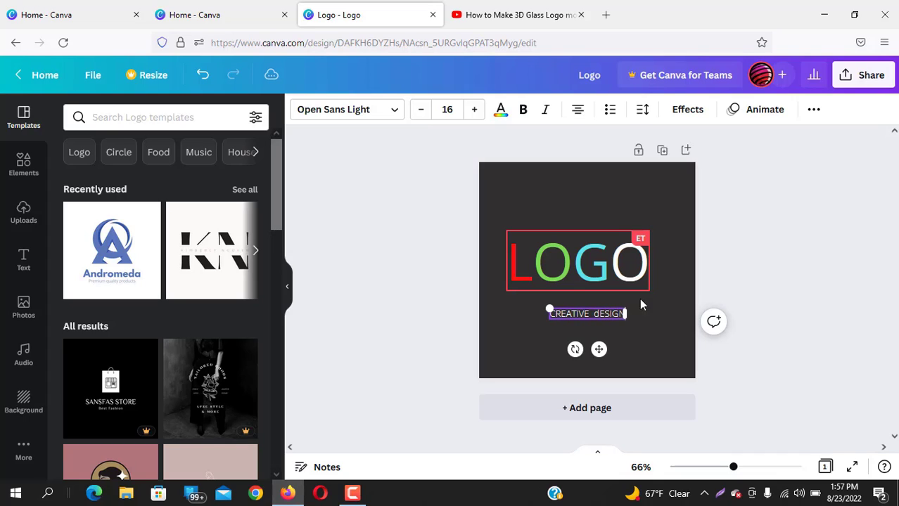
pyautogui.click(737, 270)
pyautogui.click(591, 311)
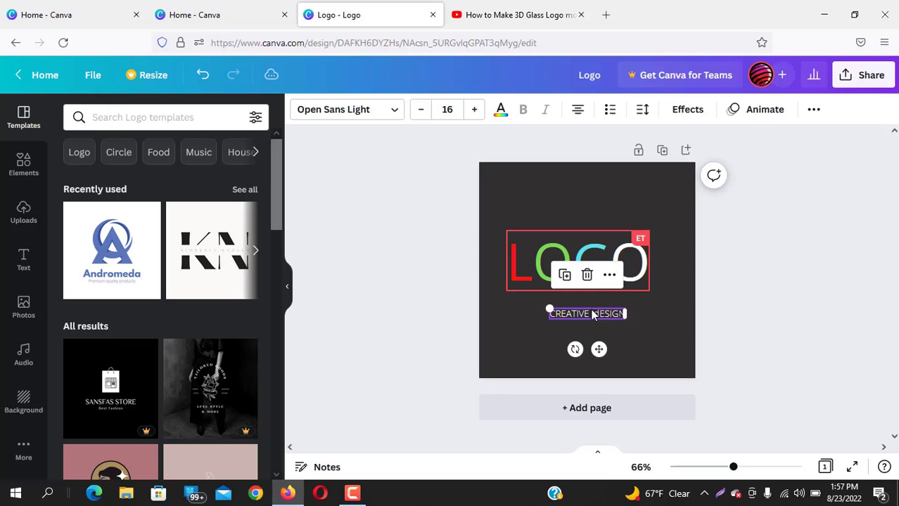
pyautogui.click(598, 313)
pyautogui.press('BackSpace')
pyautogui.write('D')
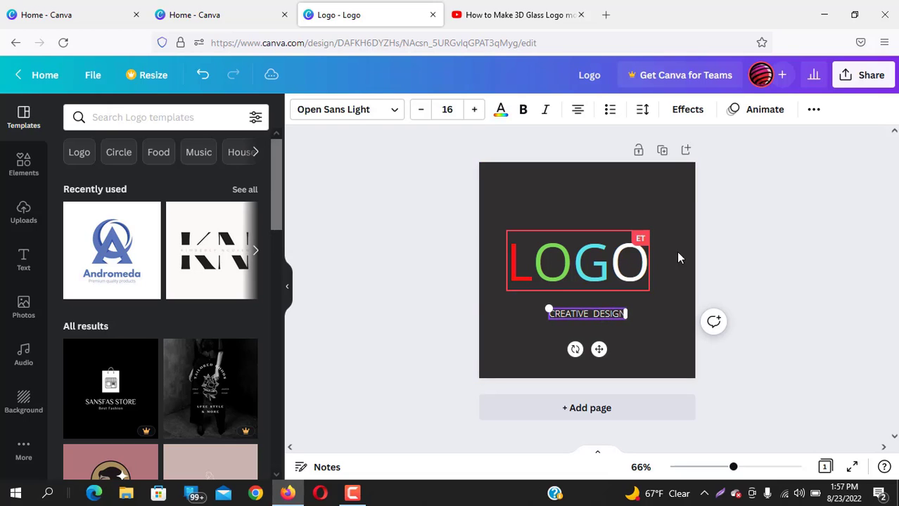
# - Try The Seasons Light, Alegreya SC and Alta Light on the CREATIVE DESIGN line and settle on the Alef font
pyautogui.click(668, 326)
pyautogui.click(598, 314)
pyautogui.click(397, 112)
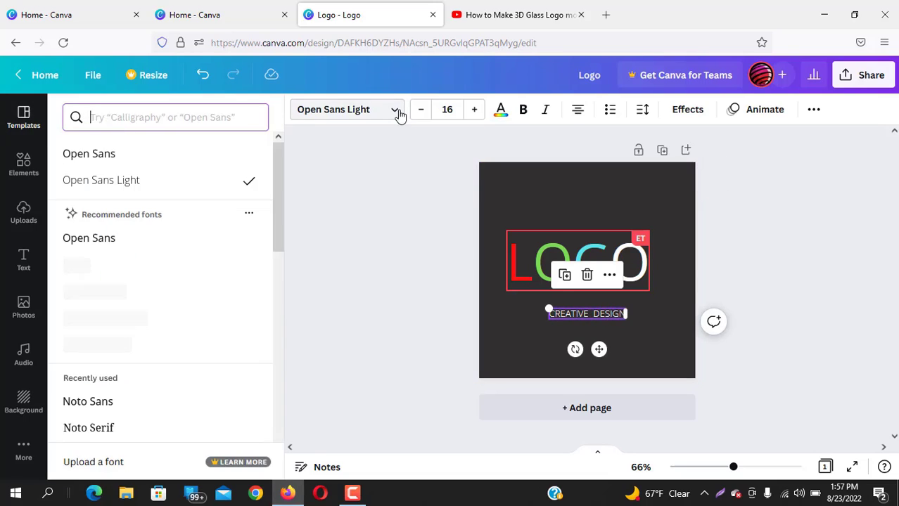
pyautogui.click(121, 321)
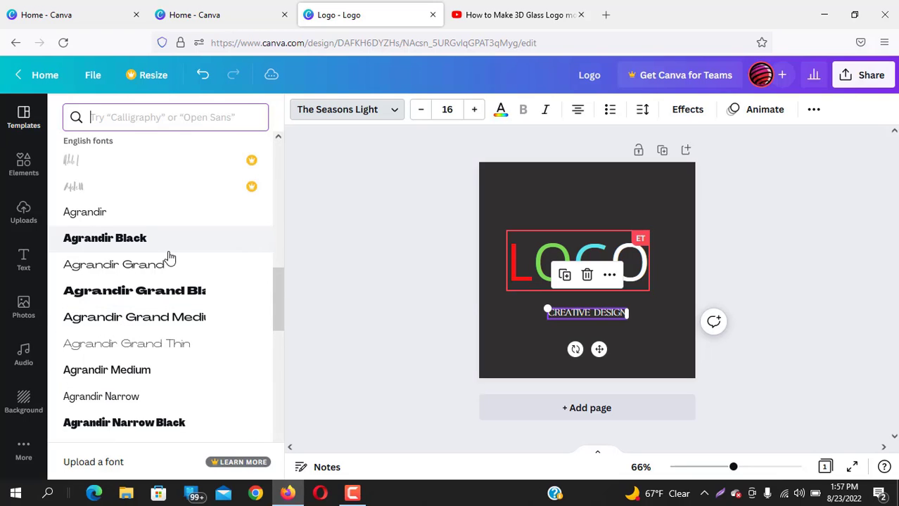
pyautogui.scroll(-8, 144, 331)
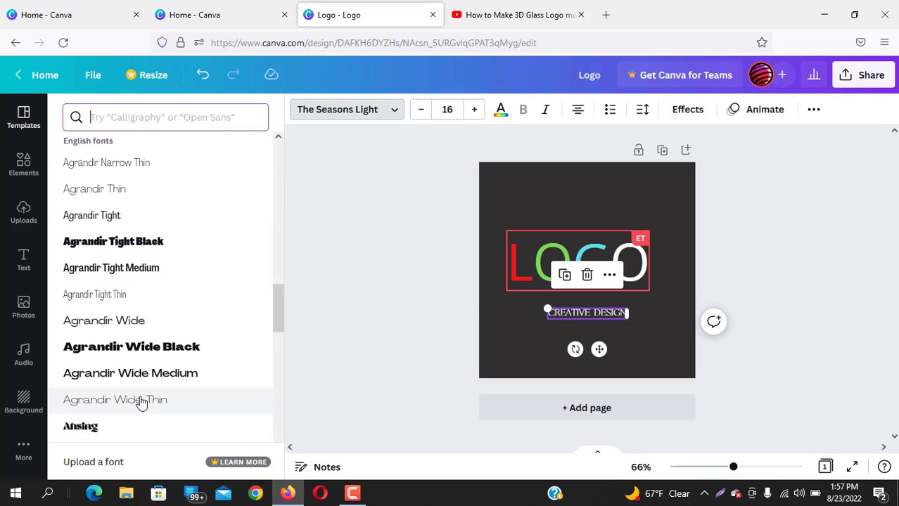
pyautogui.click(130, 352)
pyautogui.scroll(-4, 123, 309)
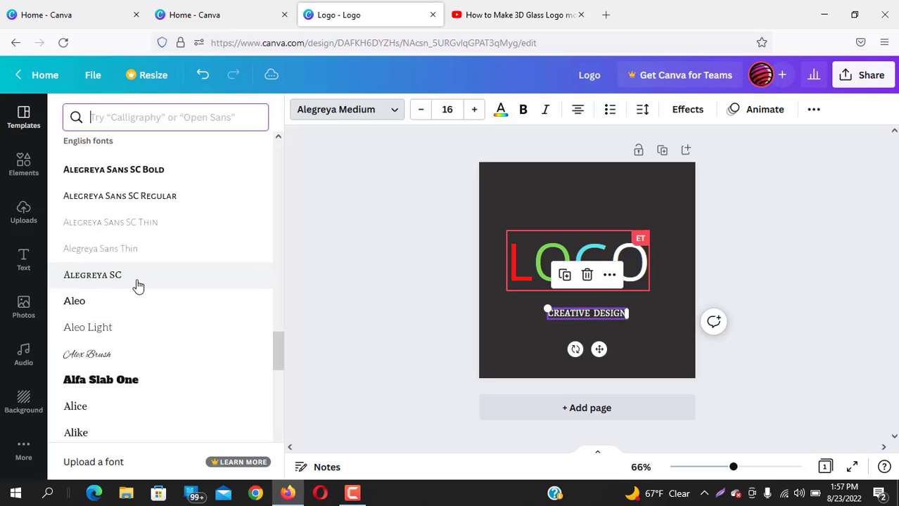
pyautogui.click(135, 278)
pyautogui.scroll(-4, 130, 341)
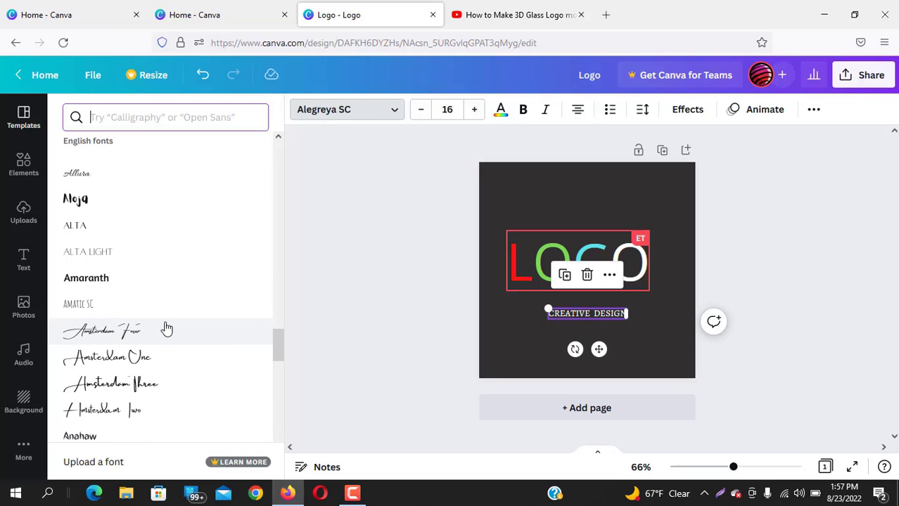
pyautogui.click(149, 279)
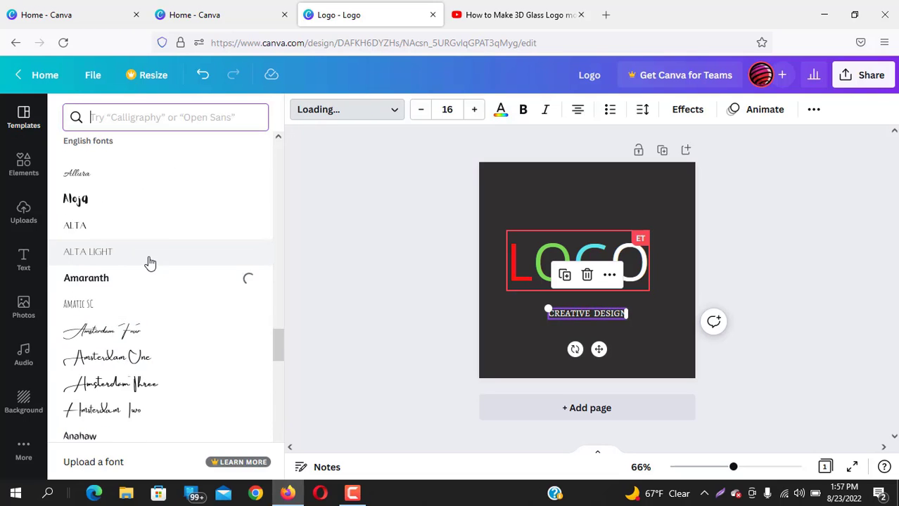
pyautogui.click(149, 263)
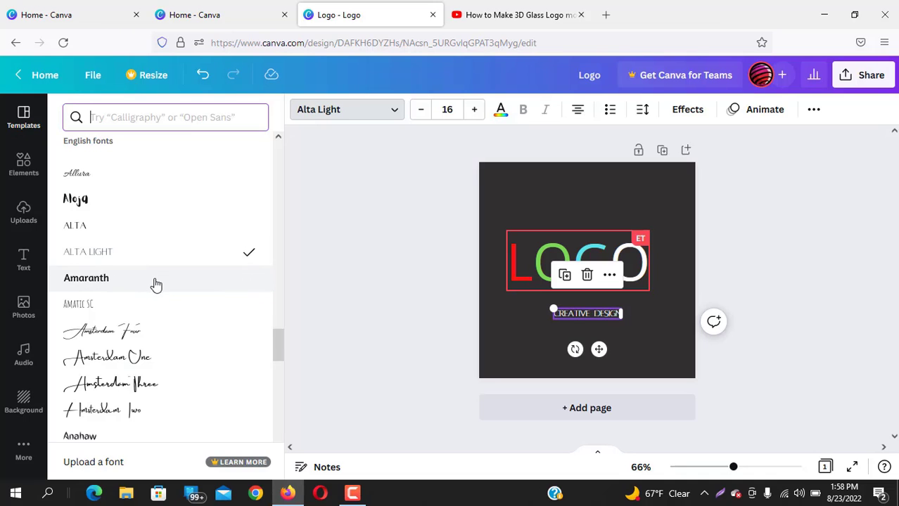
pyautogui.scroll(5, 156, 284)
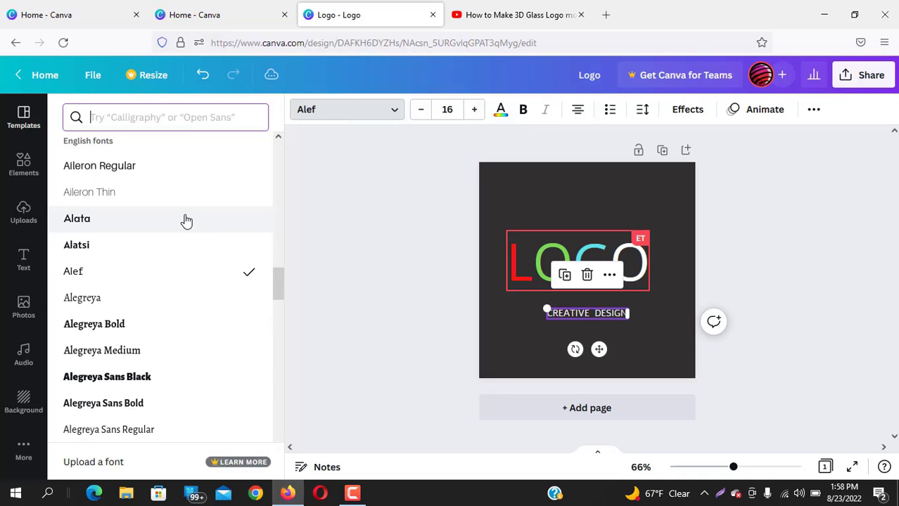
# - Insert a space between each of the letters of the word CREATIVE in the tagline
pyautogui.doubleClick(554, 313)
pyautogui.click(555, 313)
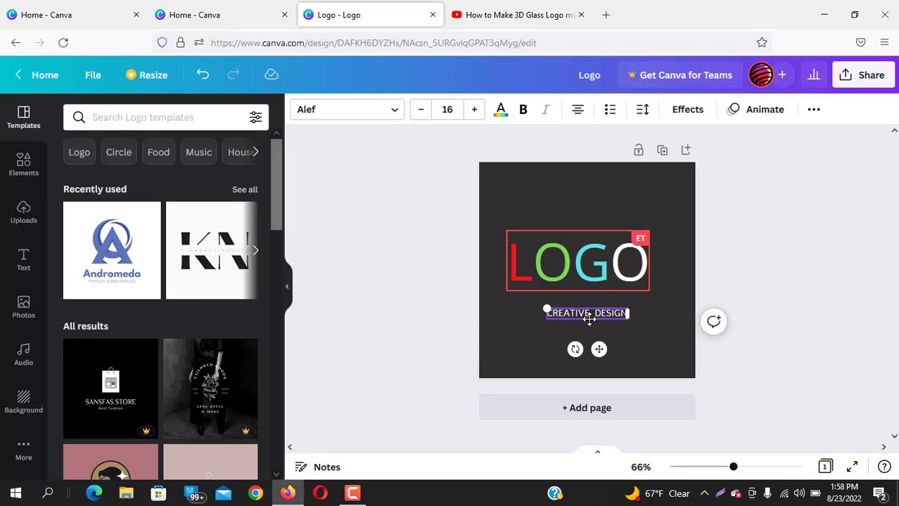
pyautogui.click(567, 314)
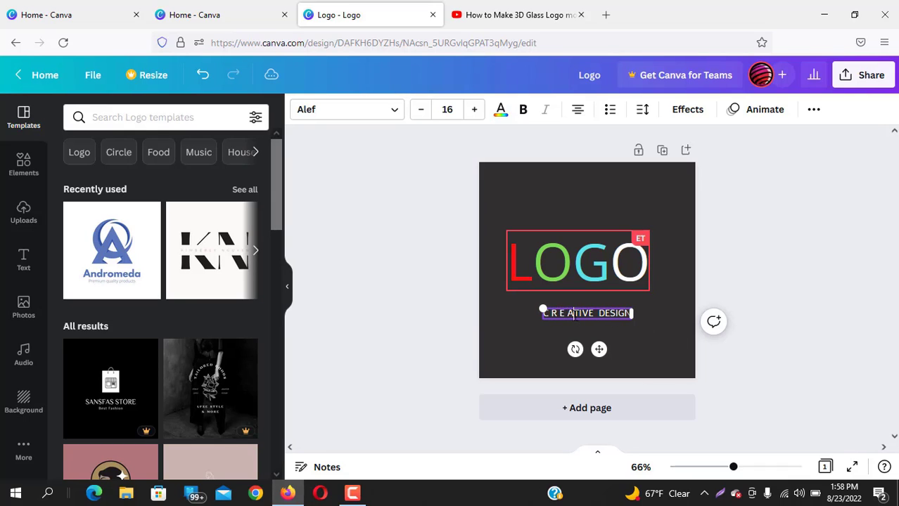
pyautogui.click(584, 316)
pyautogui.click(588, 315)
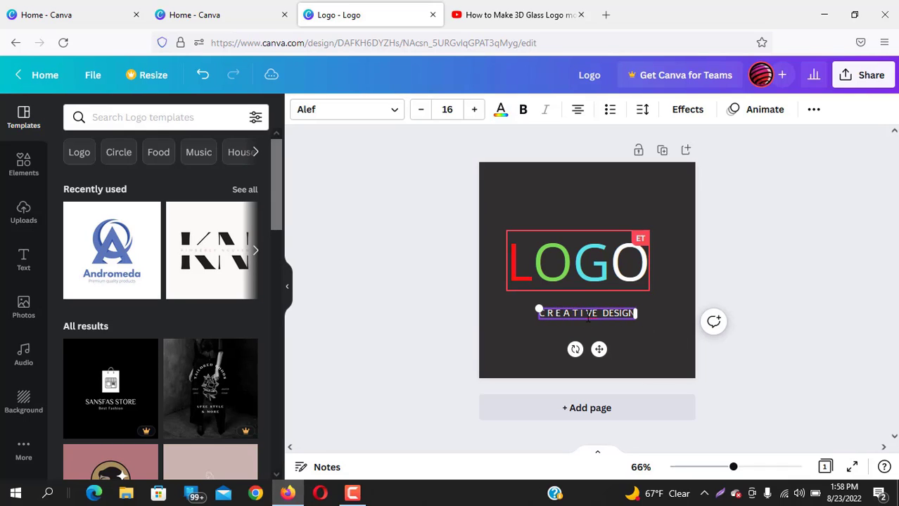
pyautogui.click(590, 316)
pyautogui.press('BackSpace')
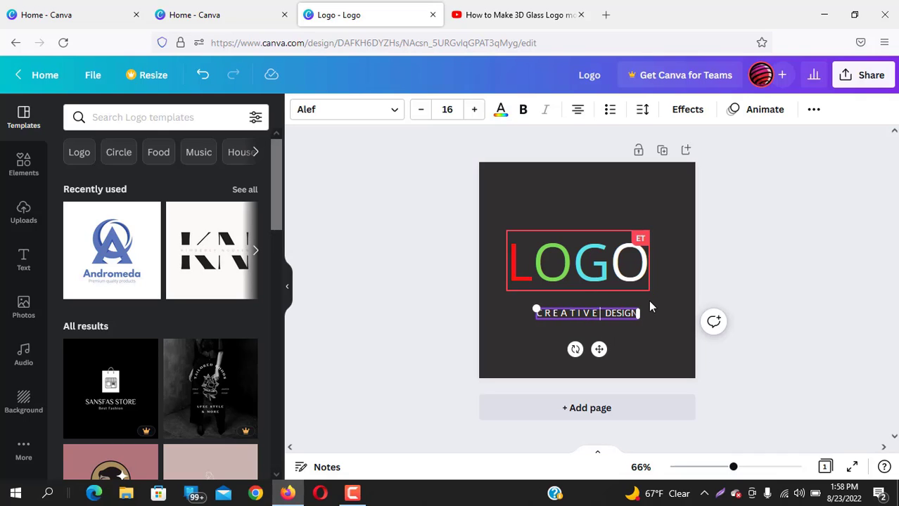
# - Insert a space between each of the letters of the word DESIGN in the tagline
pyautogui.press('Right')
pyautogui.press('Right')
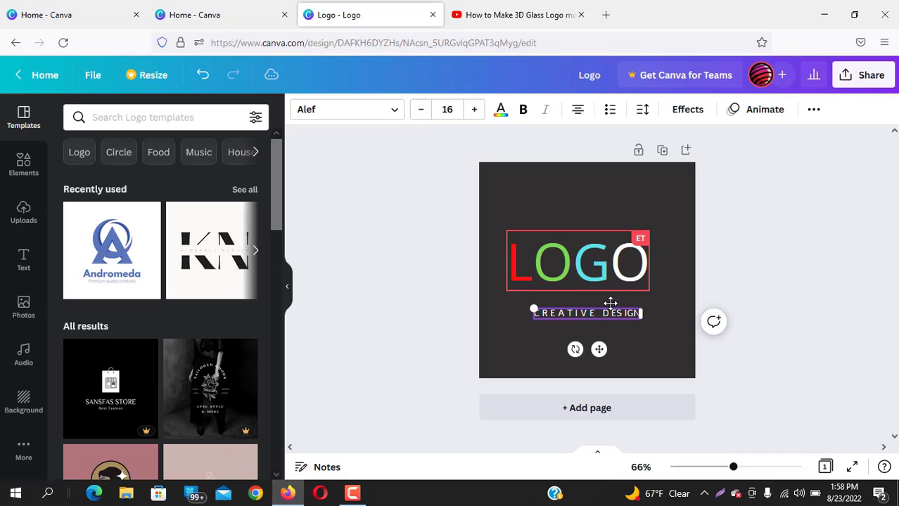
pyautogui.press('Right')
pyautogui.press('BackSpace')
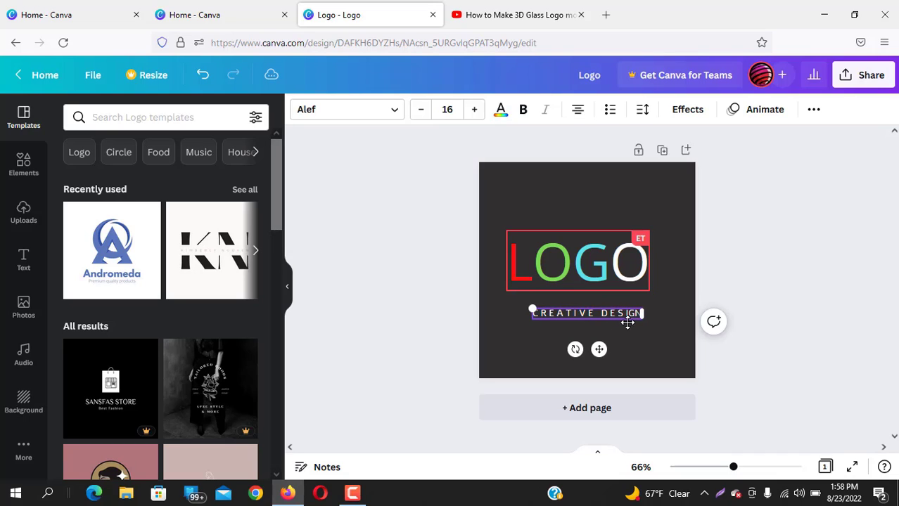
pyautogui.click(621, 360)
# - Shift the spaced CREATIVE DESIGN tagline slightly left so it sits centred under the LOGO heading
pyautogui.click(587, 313)
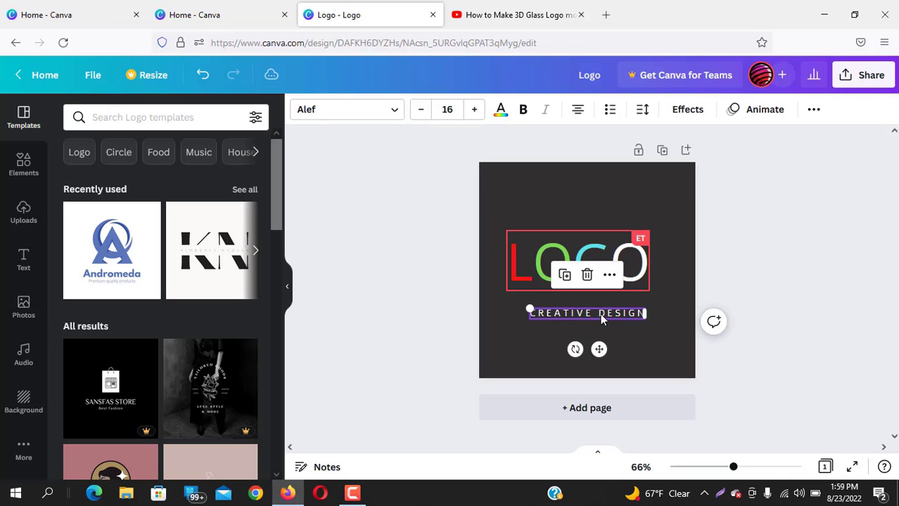
pyautogui.click(651, 384)
pyautogui.click(606, 315)
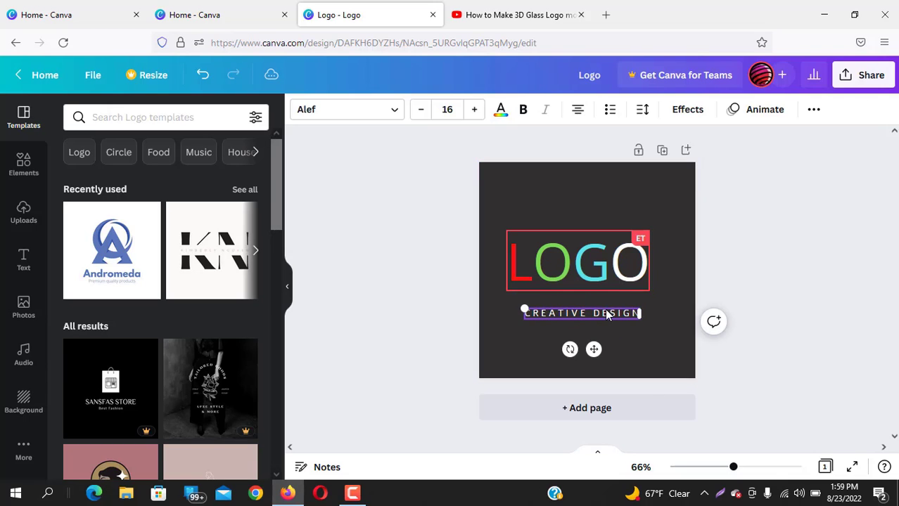
# - Move the LOGO heading up, away from the tagline, and widen its text box to the right
pyautogui.click(637, 261)
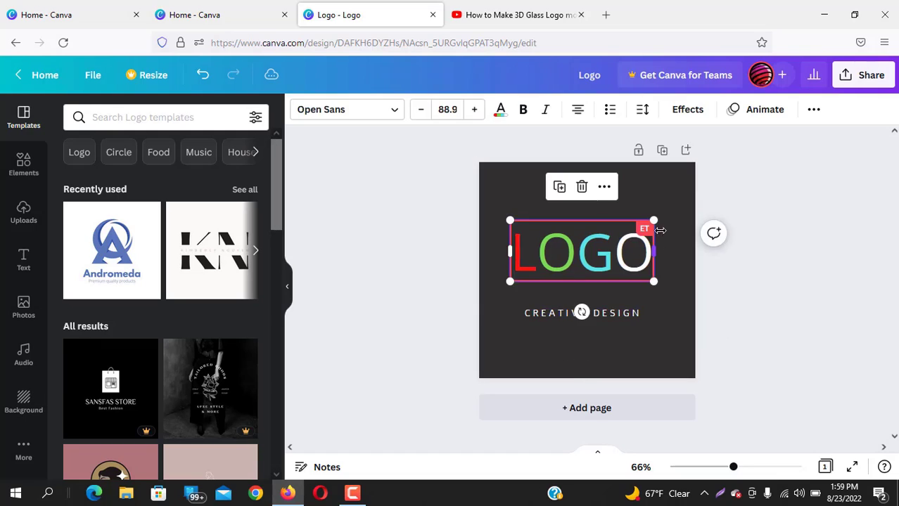
pyautogui.moveTo(650, 231); pyautogui.dragTo(680, 214)
pyautogui.click(672, 291)
pyautogui.click(661, 280)
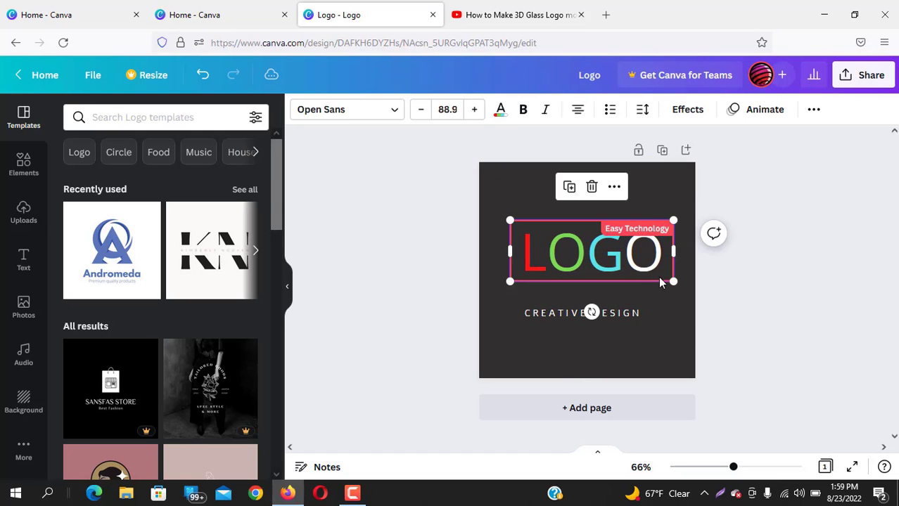
# - Copy the LOGO heading's text and delete the heading from the page
pyautogui.click(671, 278)
pyautogui.hotkey('ctrl', 'c')
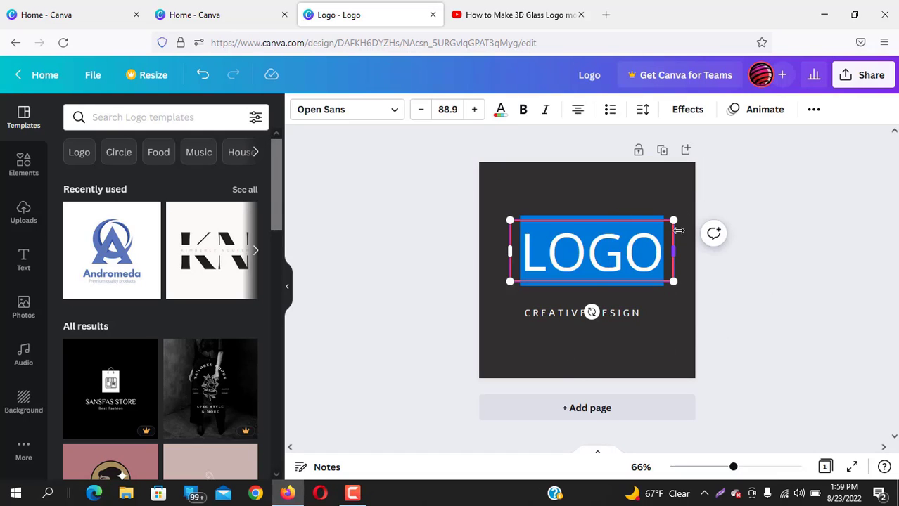
pyautogui.click(779, 283)
pyautogui.rightClick(651, 248)
pyautogui.press('Delete')
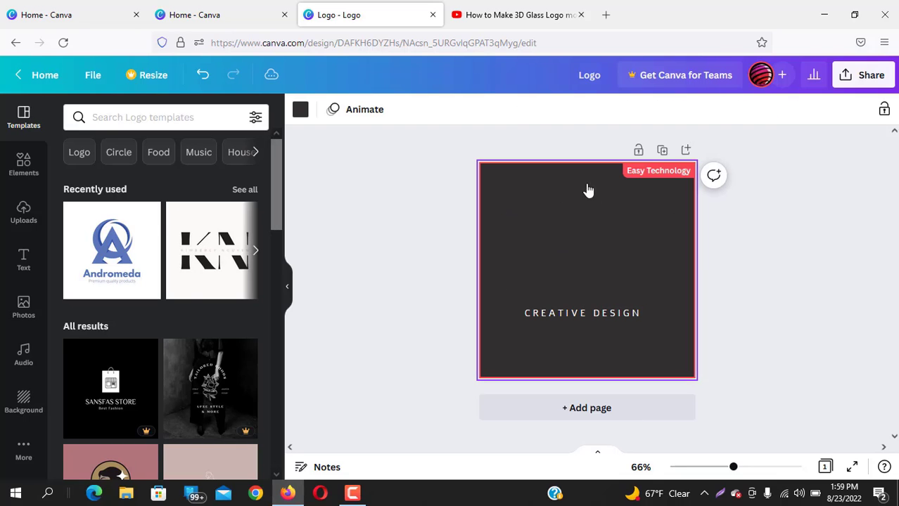
# - Try to paste the copied LOGO text into a newly added heading
pyautogui.click(31, 253)
pyautogui.click(137, 178)
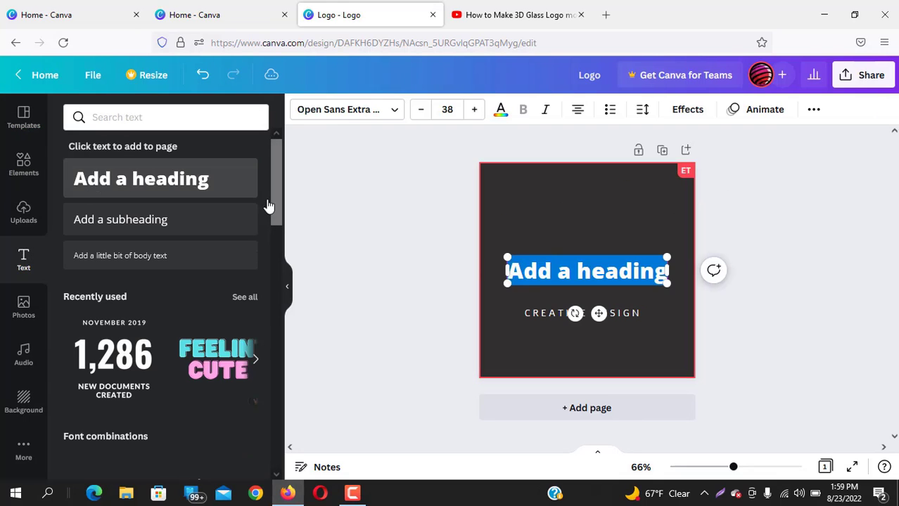
pyautogui.hotkey('ctrl', 'v')
# - Undo back to before the LOGO heading was deleted and reposition the multicoloured heading above the tagline
pyautogui.hotkey('ctrl', 'z')
pyautogui.hotkey('ctrl', 'z')
pyautogui.hotkey('ctrl', 'z')
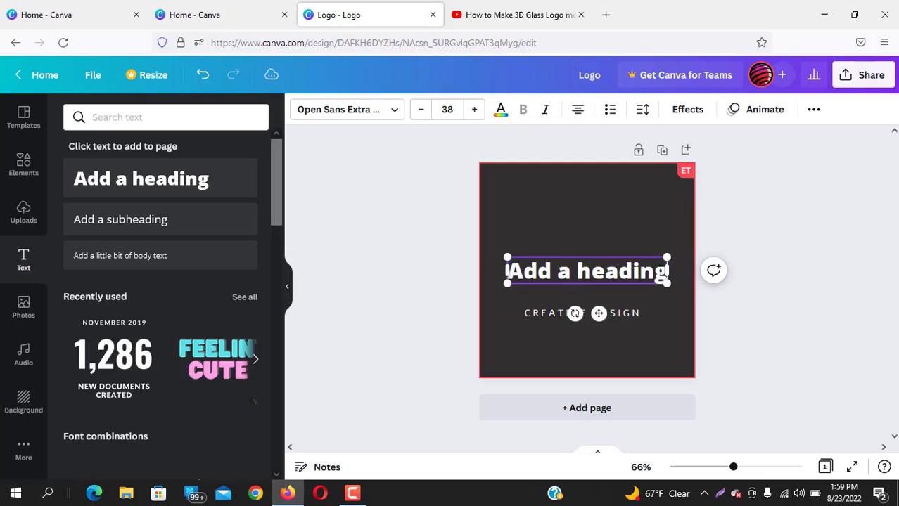
pyautogui.moveTo(631, 257); pyautogui.dragTo(614, 261)
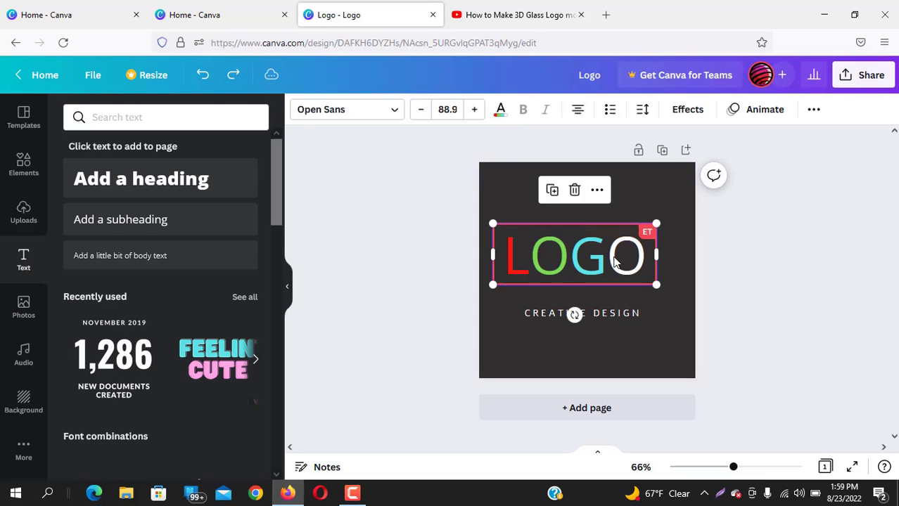
pyautogui.click(614, 261)
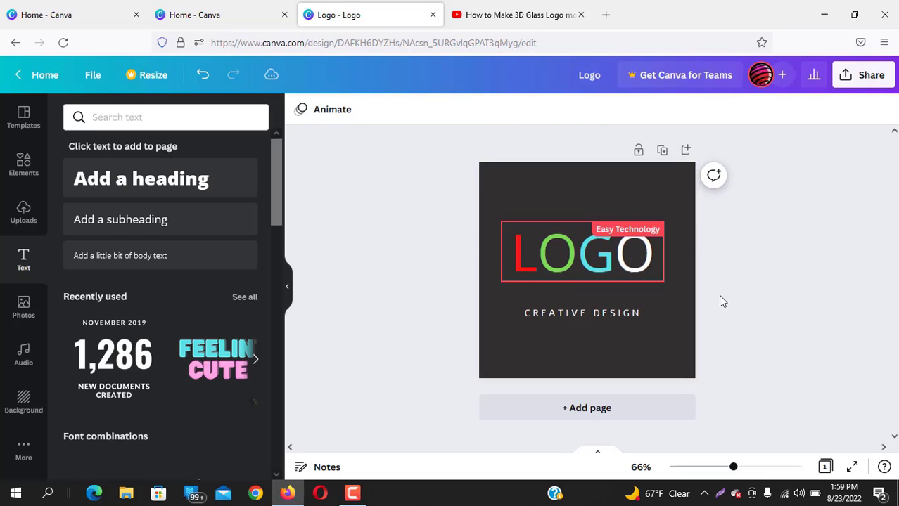
# - Move the CREATIVE DESIGN tagline up so it sits directly beneath the LOGO letters
pyautogui.moveTo(616, 308); pyautogui.dragTo(596, 284)
pyautogui.click(761, 301)
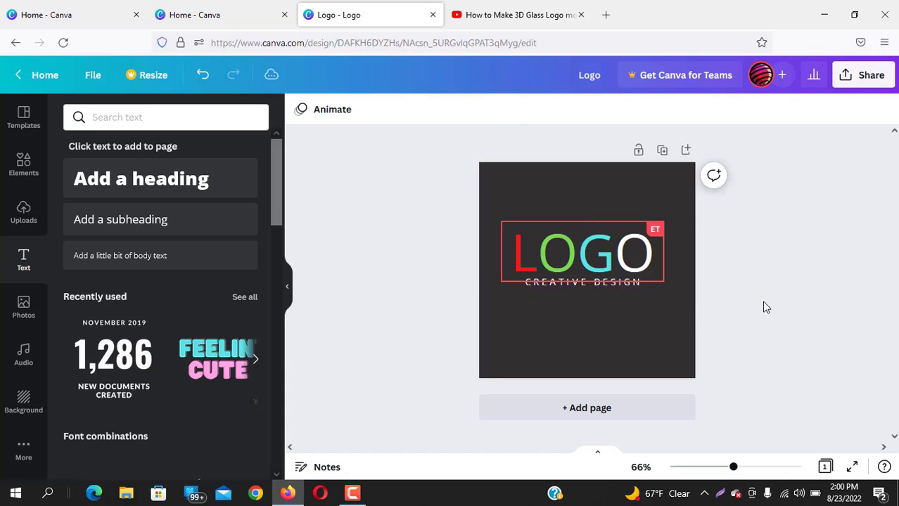
pyautogui.click(593, 283)
pyautogui.click(765, 226)
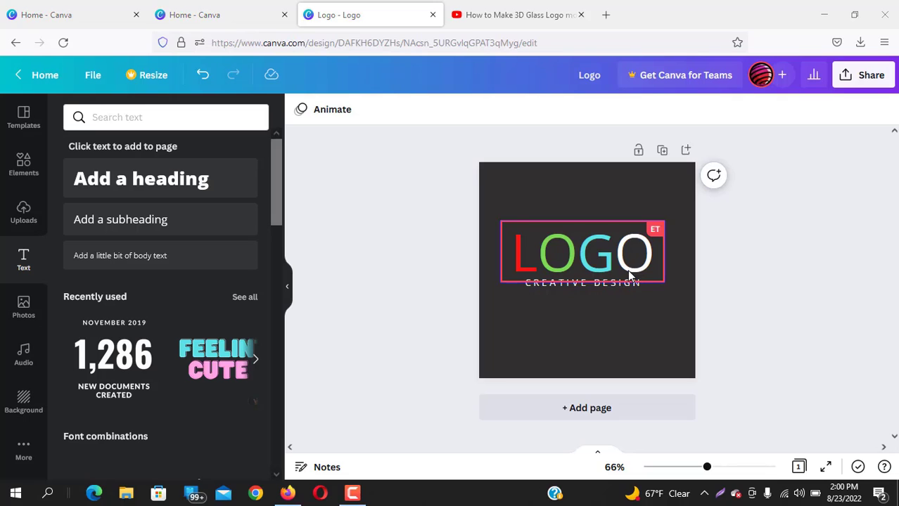
# - Select the LOGO heading and the tagline together and move them to the centre of the page
pyautogui.click(531, 228)
pyautogui.click(497, 267)
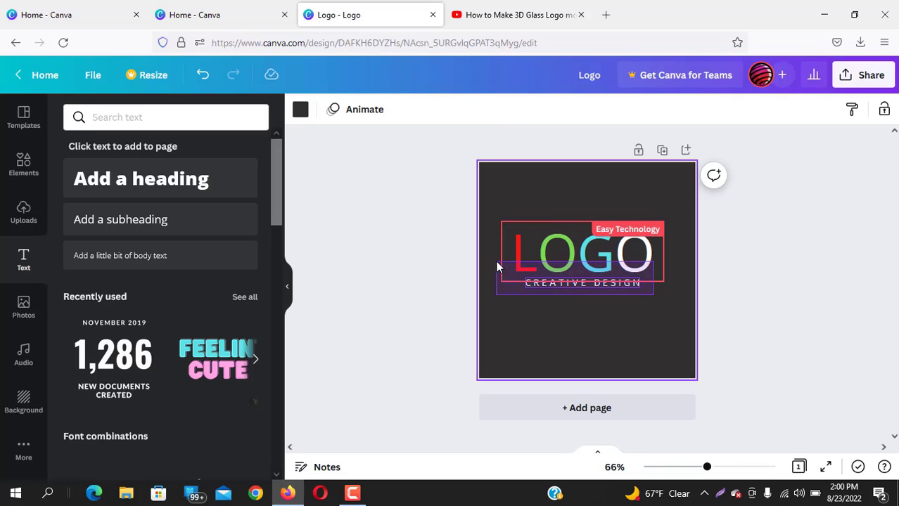
pyautogui.moveTo(497, 261); pyautogui.dragTo(497, 261)
pyautogui.moveTo(563, 247); pyautogui.dragTo(590, 269)
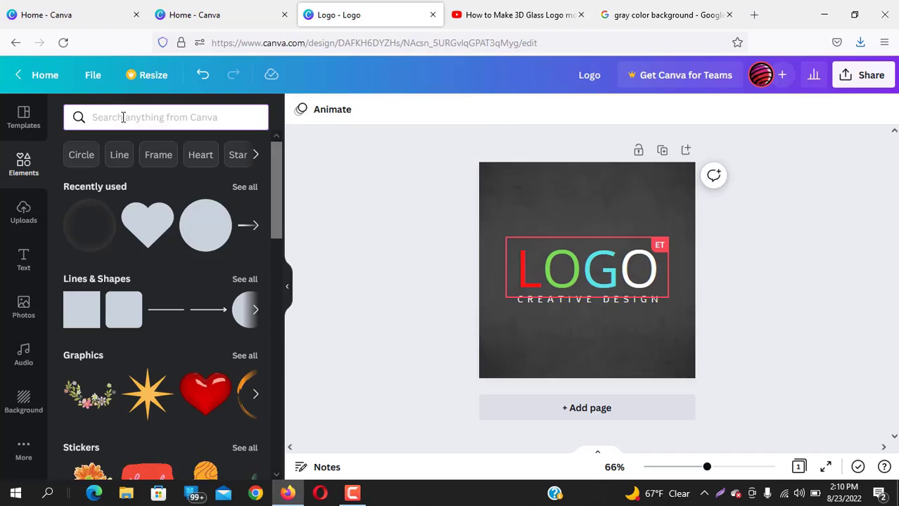
# - Search the elements for "round fream withshdow gray" and insert the dark shadowed circle
pyautogui.write('round fream withshdow gray')
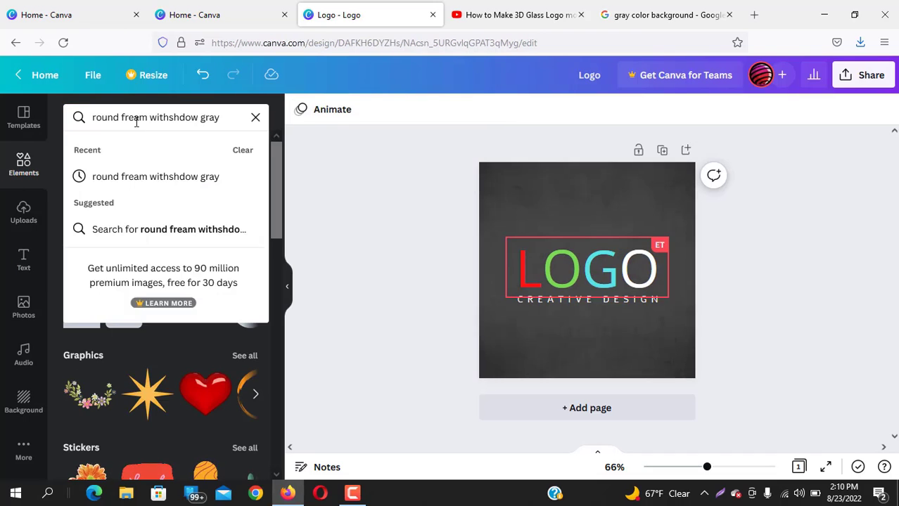
pyautogui.press('Return')
pyautogui.click(183, 283)
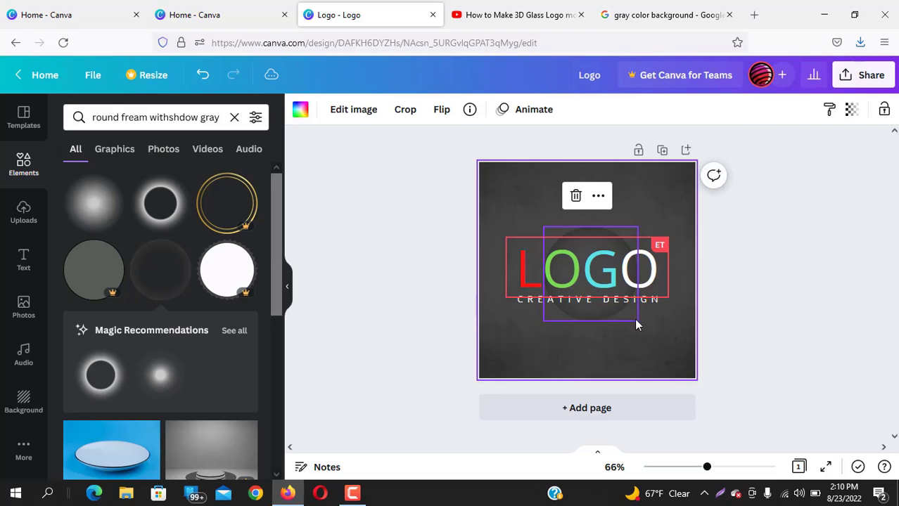
# - Enlarge the dark circle to about 386 × 386 and place it around the LOGO text
pyautogui.moveTo(631, 314); pyautogui.dragTo(676, 360)
pyautogui.moveTo(618, 330); pyautogui.dragTo(589, 317)
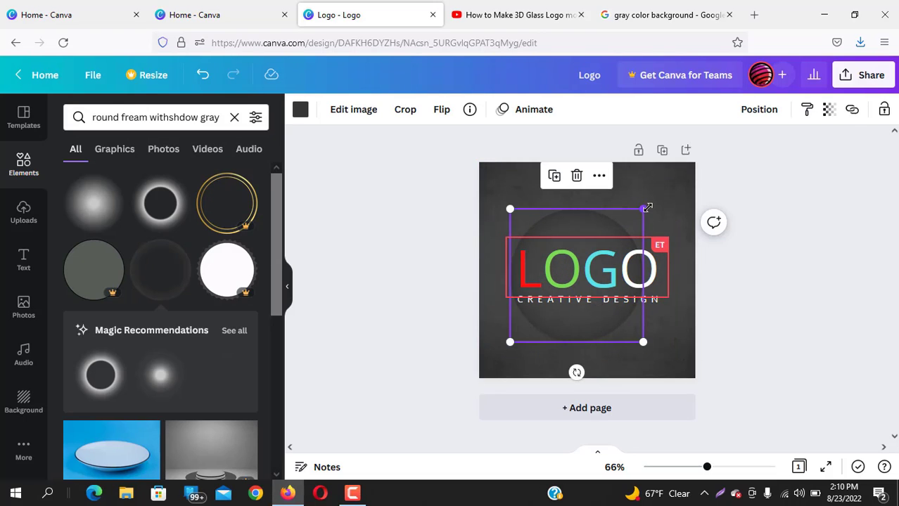
pyautogui.moveTo(642, 209); pyautogui.dragTo(626, 200)
pyautogui.moveTo(514, 343); pyautogui.dragTo(501, 355)
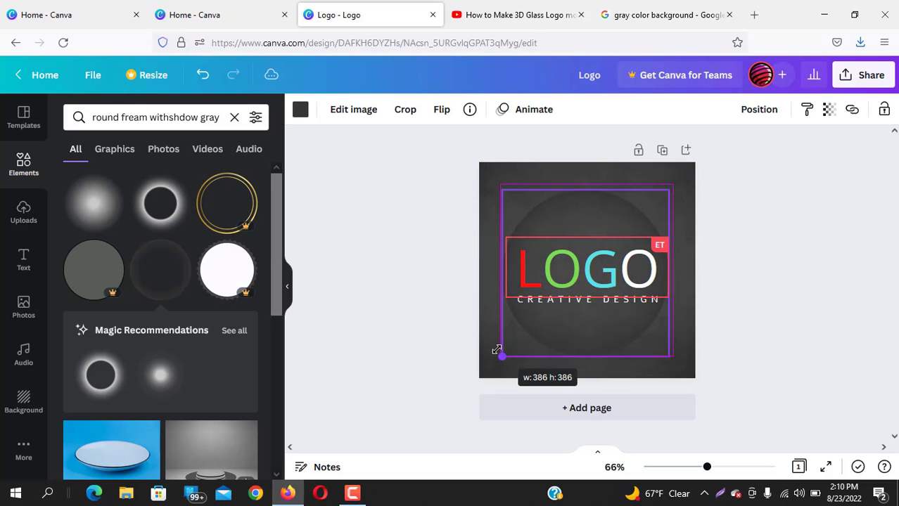
pyautogui.moveTo(560, 326)
pyautogui.mouseDown()
pyautogui.moveTo(574, 323)
pyautogui.moveTo(564, 321)
pyautogui.mouseUp()
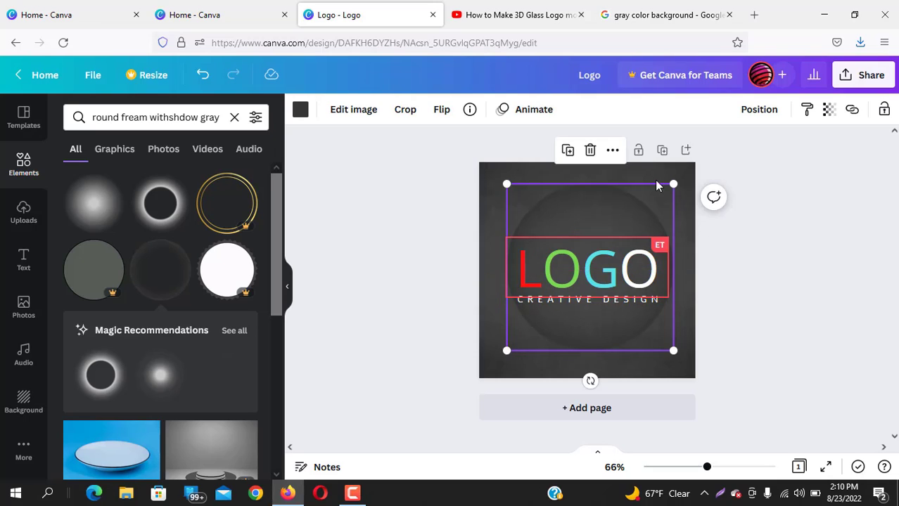
# - Fine-tune the circle by shrinking it slightly and centring it on the page behind the LOGO text
pyautogui.moveTo(673, 185); pyautogui.dragTo(665, 201)
pyautogui.moveTo(597, 221)
pyautogui.mouseDown()
pyautogui.moveTo(612, 215)
pyautogui.moveTo(597, 214)
pyautogui.mouseUp()
pyautogui.moveTo(505, 341)
pyautogui.mouseDown()
pyautogui.moveTo(494, 348)
pyautogui.moveTo(500, 341)
pyautogui.mouseUp()
pyautogui.moveTo(557, 319); pyautogui.dragTo(568, 316)
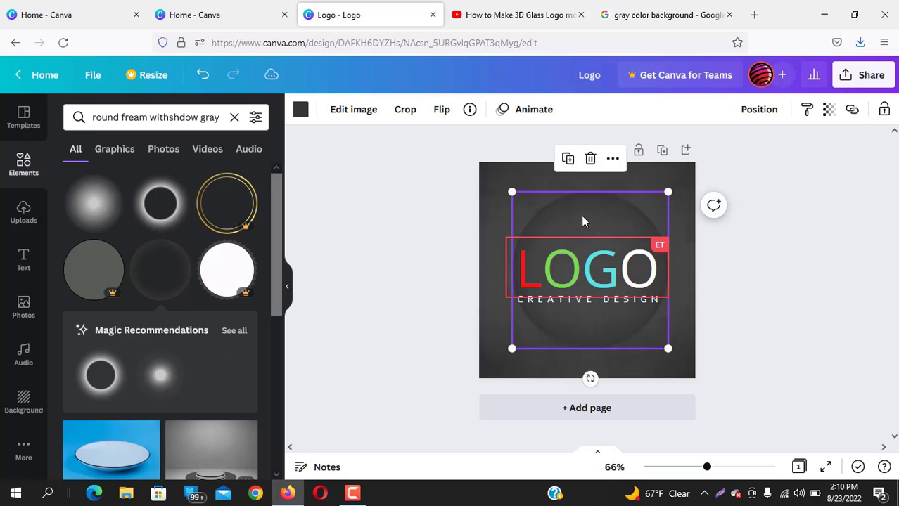
pyautogui.moveTo(667, 192); pyautogui.dragTo(663, 196)
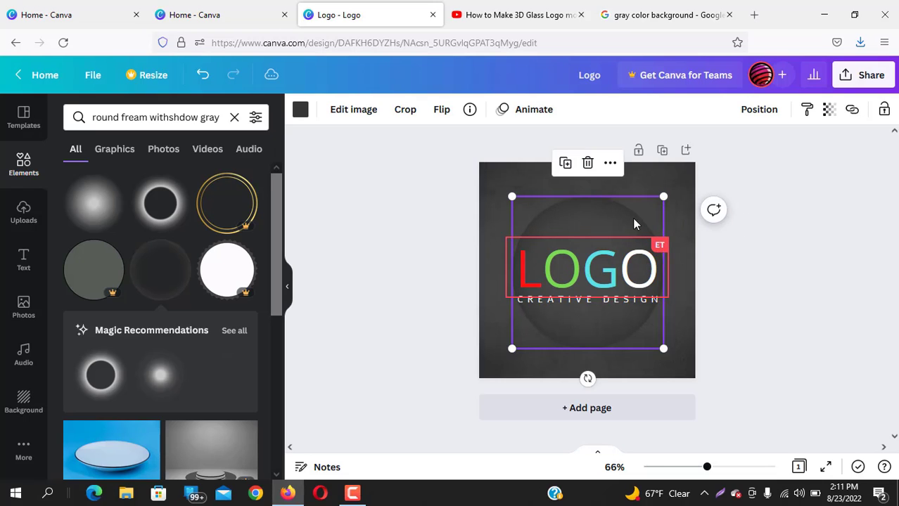
pyautogui.click(743, 273)
pyautogui.click(568, 214)
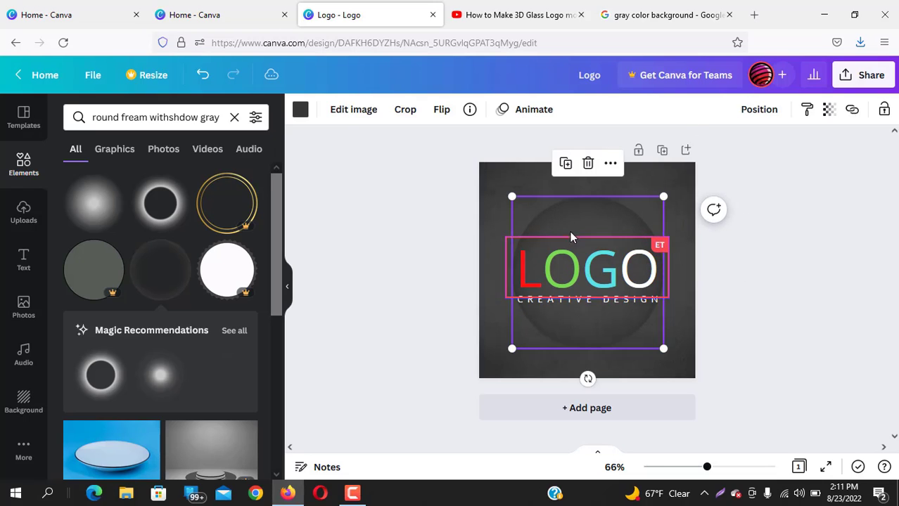
pyautogui.moveTo(514, 199); pyautogui.dragTo(532, 215)
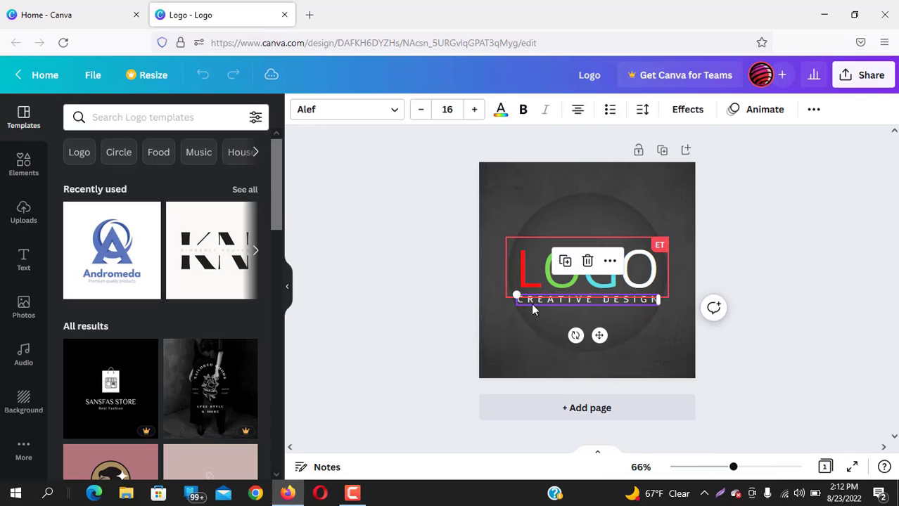
# - Recolour the whole CREATIVE DESIGN tagline, trying custom yellow #FADA01 and settling on the default light orange
pyautogui.tripleClick(533, 301)
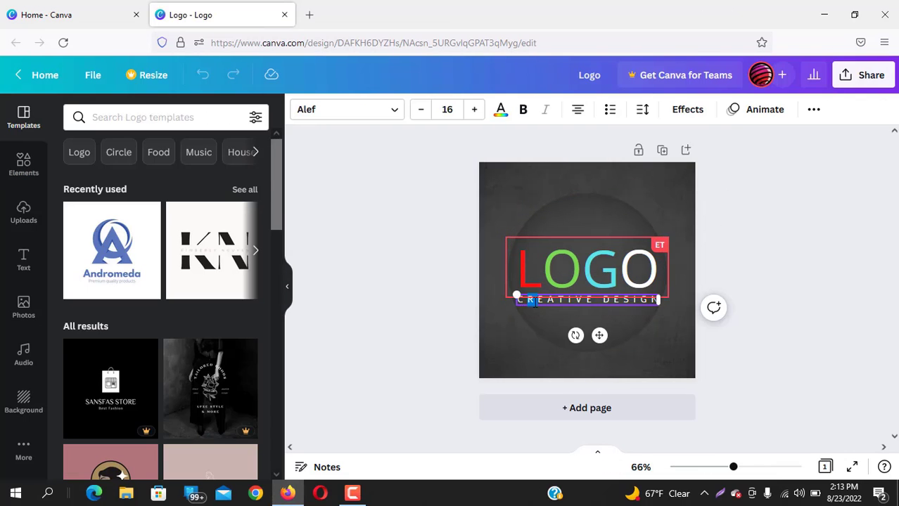
pyautogui.click(497, 113)
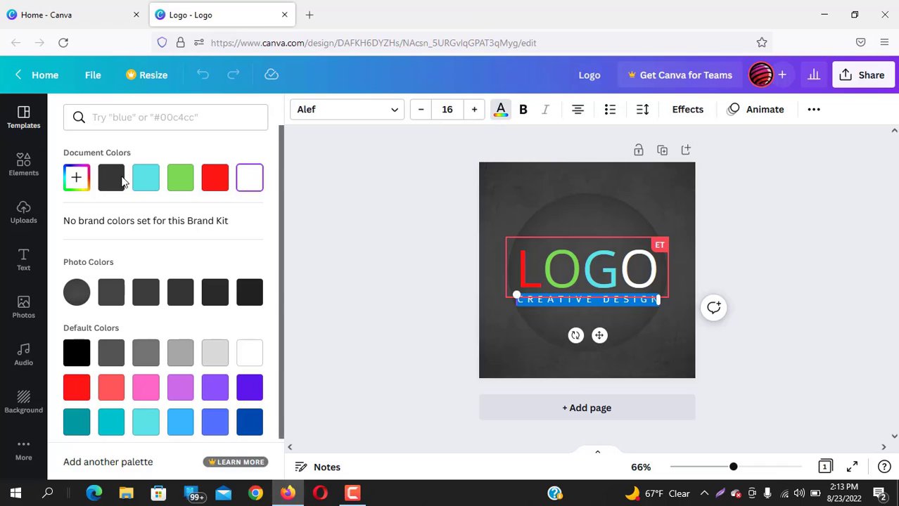
pyautogui.click(76, 177)
pyautogui.click(104, 290)
pyautogui.moveTo(172, 240); pyautogui.dragTo(250, 209)
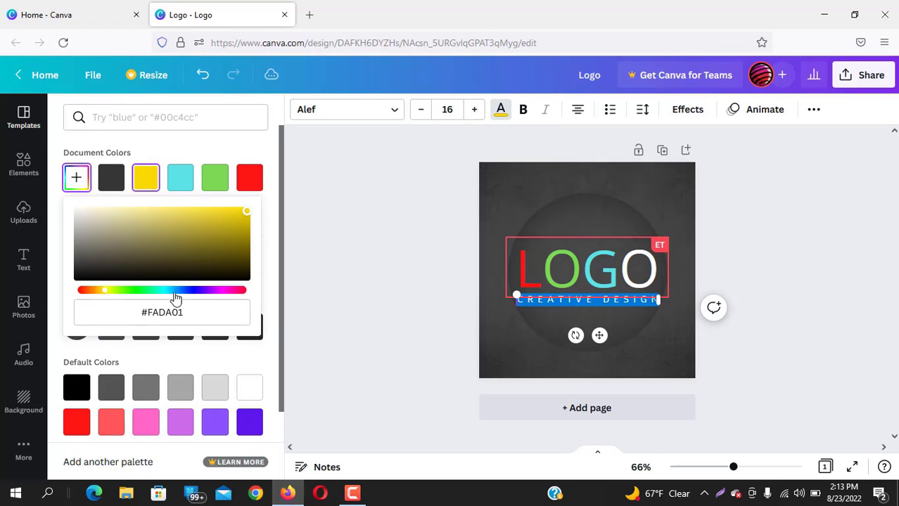
pyautogui.scroll(-2, 156, 368)
pyautogui.click(214, 413)
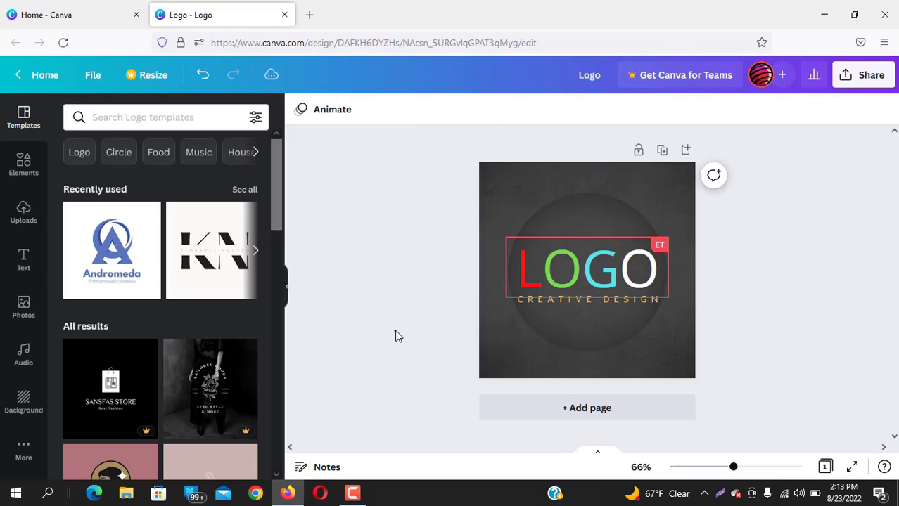
pyautogui.click(396, 336)
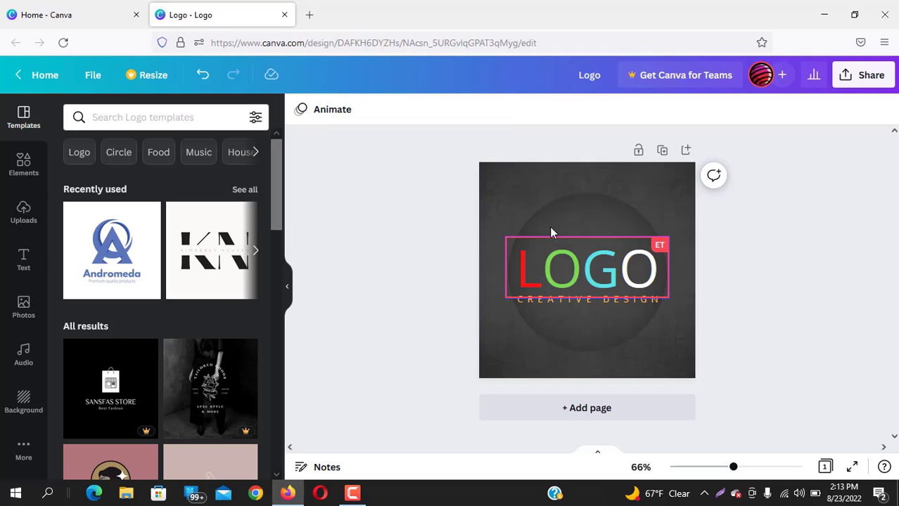
# - Scale the tagline down to a font size of about 14.2 and keep it centred under the LOGO heading
pyautogui.click(546, 301)
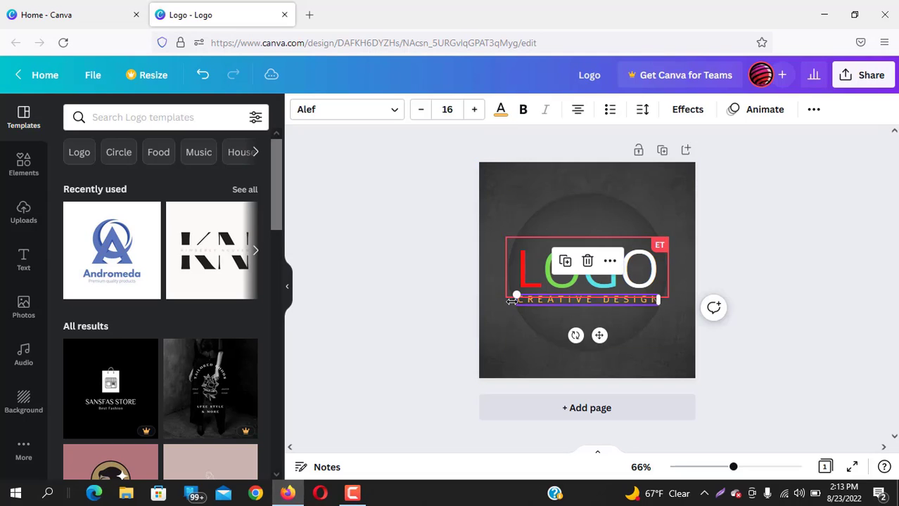
pyautogui.moveTo(517, 299); pyautogui.dragTo(507, 299)
pyautogui.moveTo(658, 301); pyautogui.dragTo(598, 333)
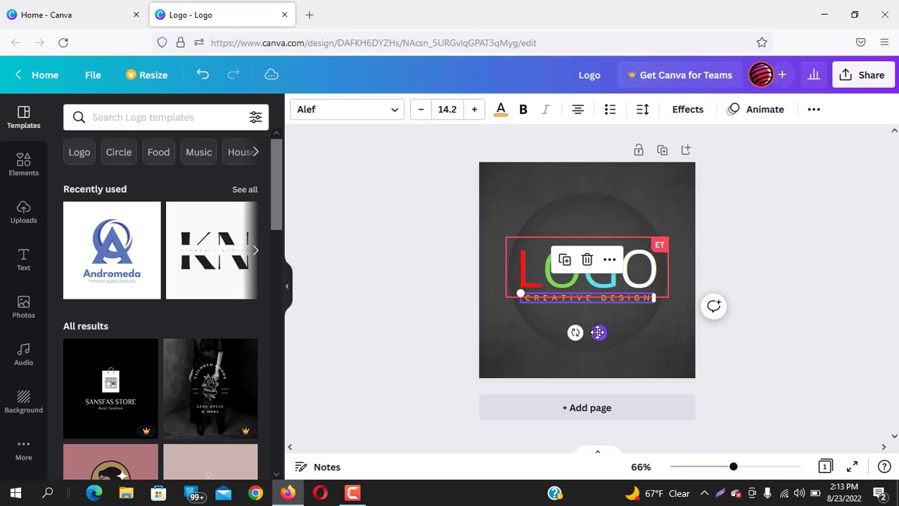
pyautogui.click(786, 289)
# - Replace the textured page background with the solid dark grey document colour
pyautogui.click(562, 218)
pyautogui.click(484, 198)
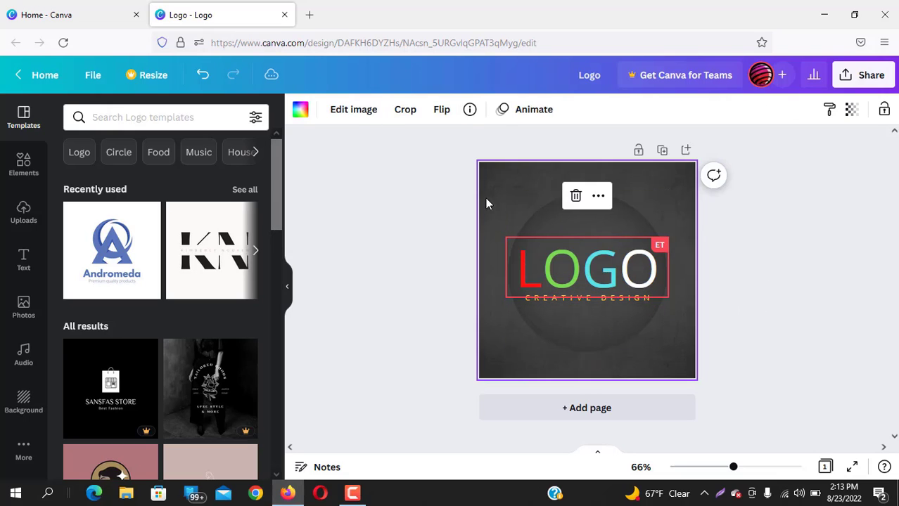
pyautogui.click(300, 109)
pyautogui.click(109, 179)
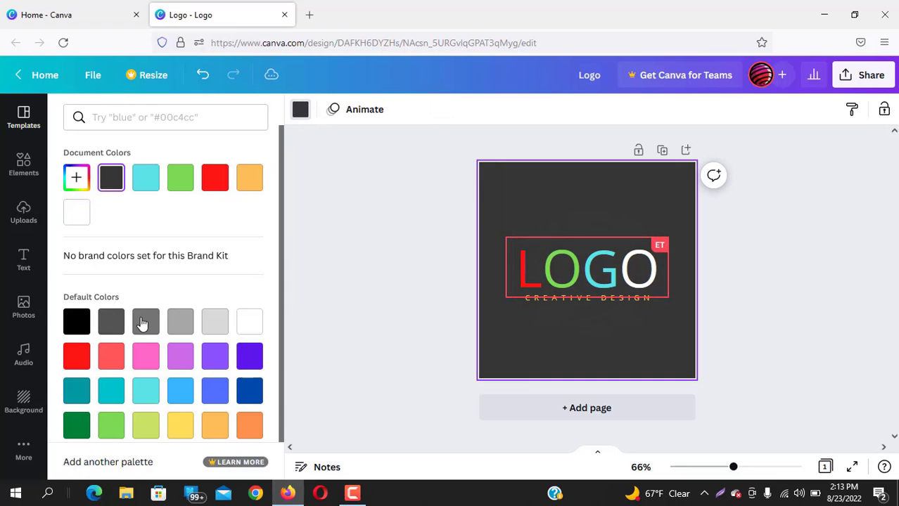
# - Mix a custom medium grey for the page background, lighter than the shadowed circle
pyautogui.click(76, 177)
pyautogui.moveTo(84, 267); pyautogui.dragTo(90, 148)
pyautogui.moveTo(86, 210); pyautogui.dragTo(140, 197)
pyautogui.click(151, 177)
pyautogui.click(76, 178)
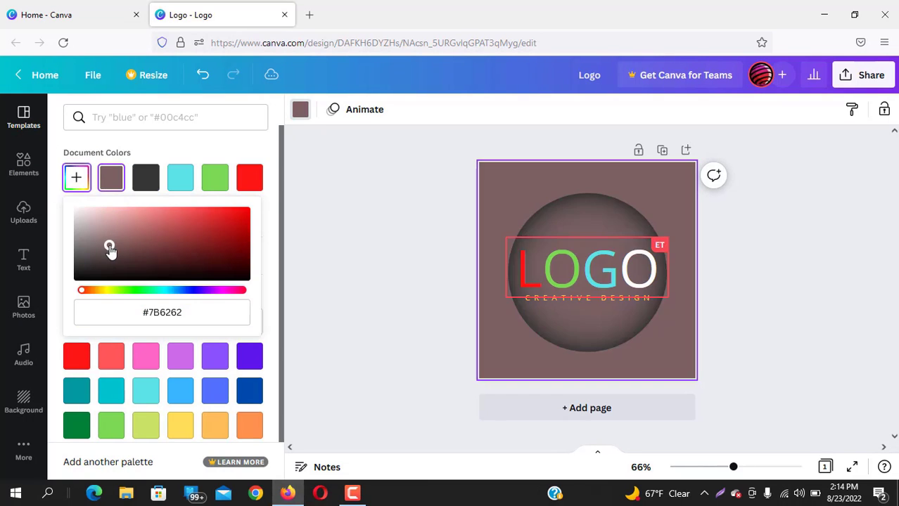
pyautogui.moveTo(110, 249); pyautogui.dragTo(82, 260)
pyautogui.click(447, 299)
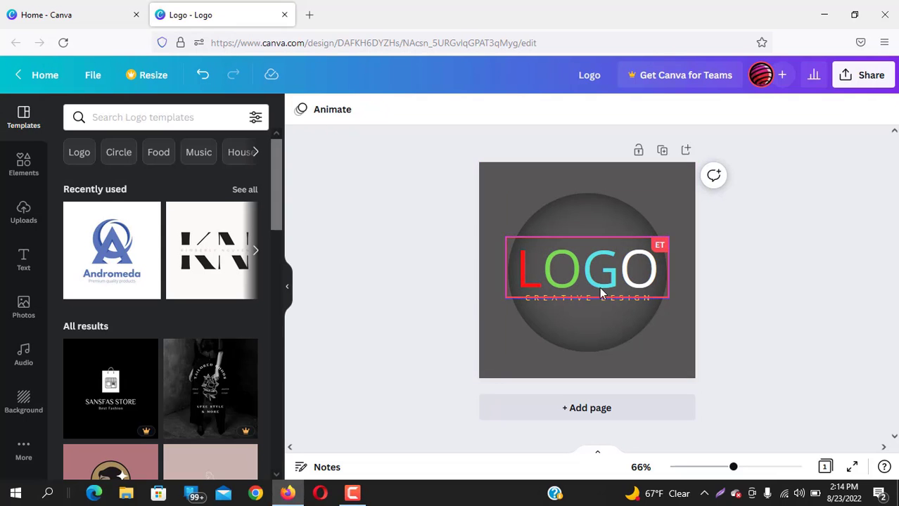
# - Download the finished logo as a PNG and open the downloaded image
pyautogui.click(863, 77)
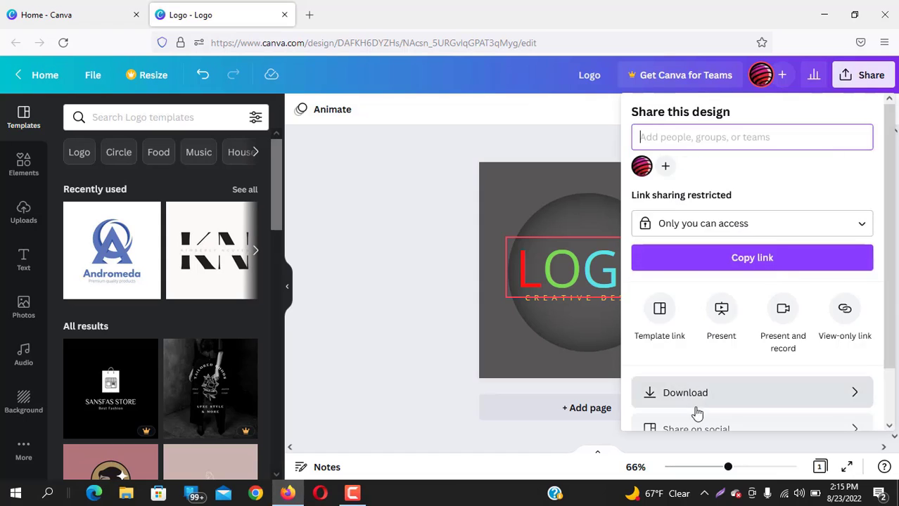
pyautogui.click(695, 392)
pyautogui.click(751, 335)
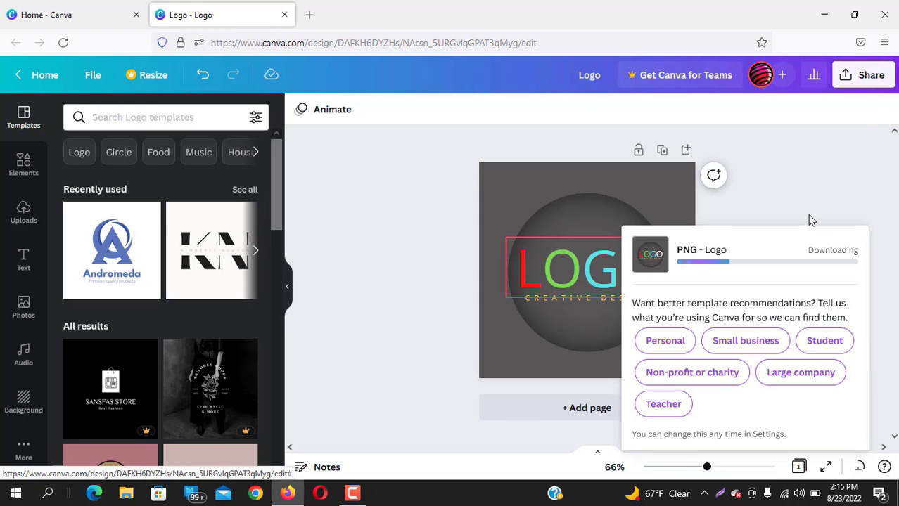
pyautogui.click(689, 85)
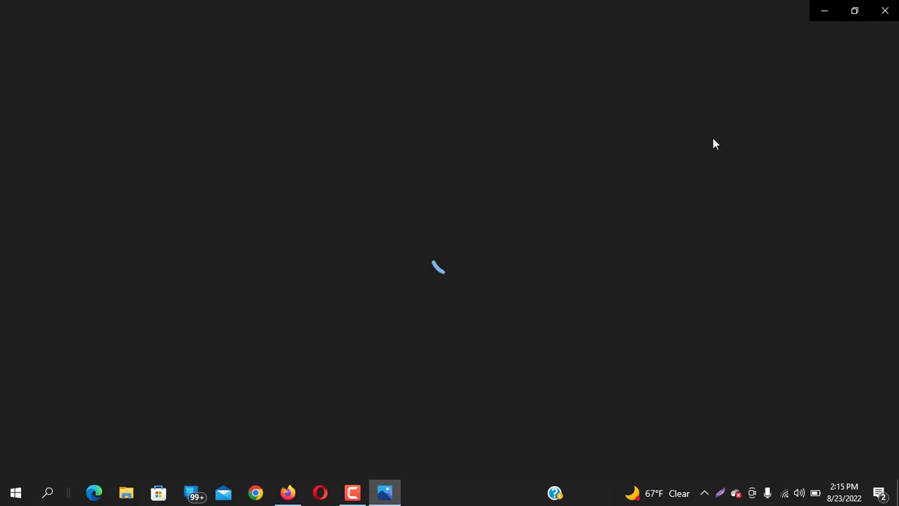